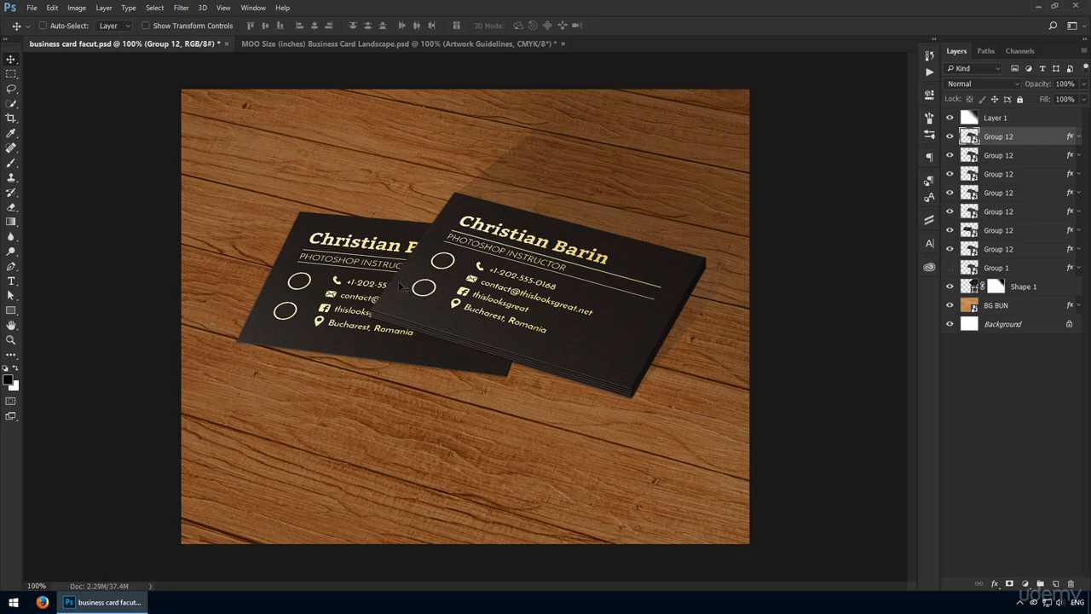
- Switch to the MOO Size (inches) Business Card Landscape document and check its canvas size in inches, without changing it
{"action": "left_click", "coordinate": [339, 41]}
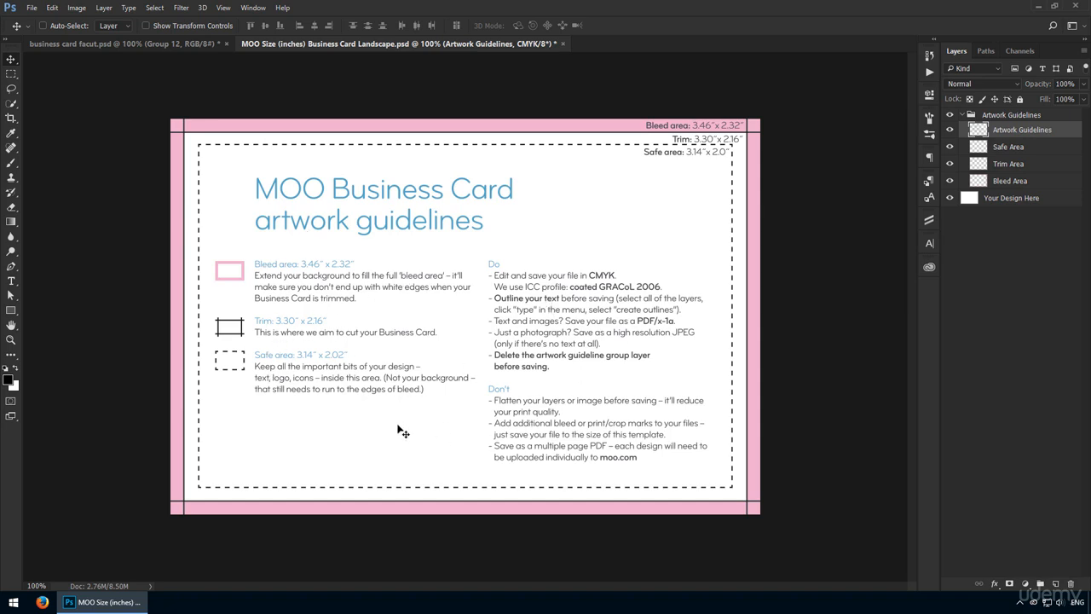
{"action": "key", "text": "ctrl"}
{"action": "key", "text": "ctrl+alt+c"}
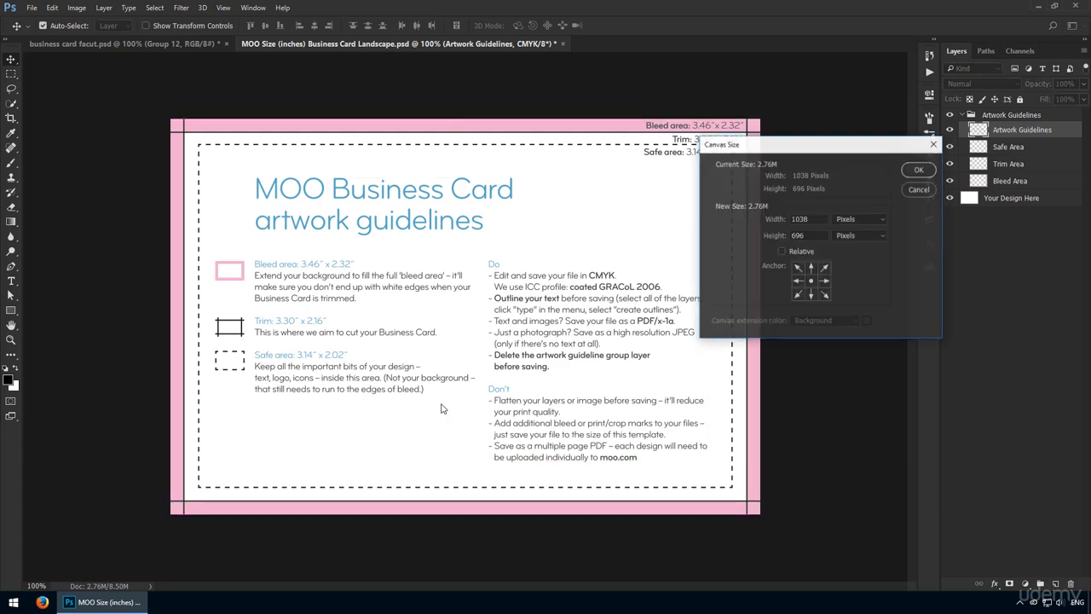
{"action": "left_click_drag", "start_coordinate": [825, 151], "coordinate": [646, 170]}
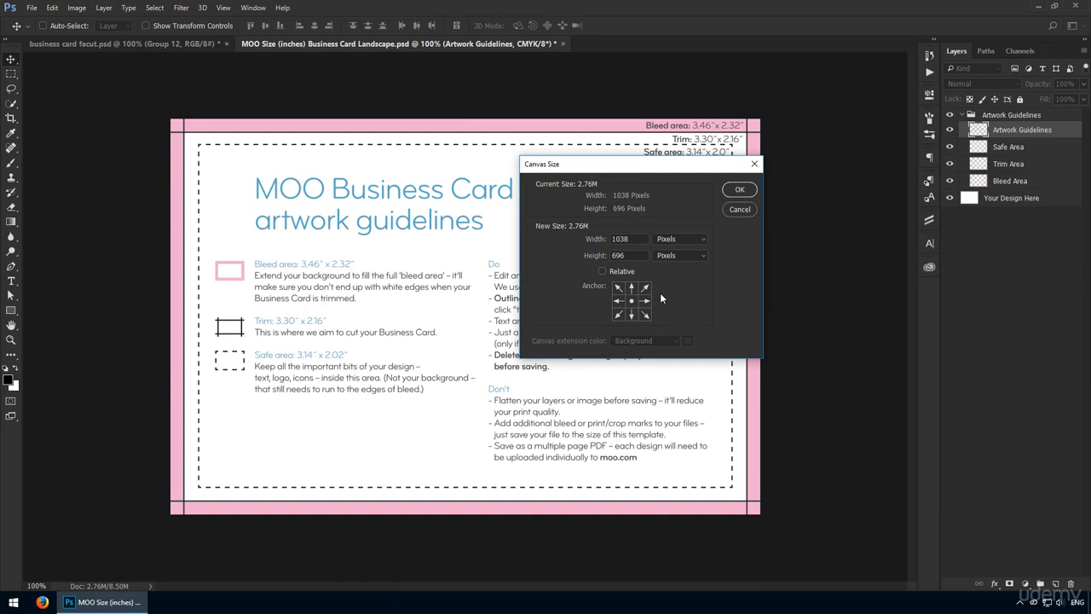
{"action": "left_click", "coordinate": [684, 243]}
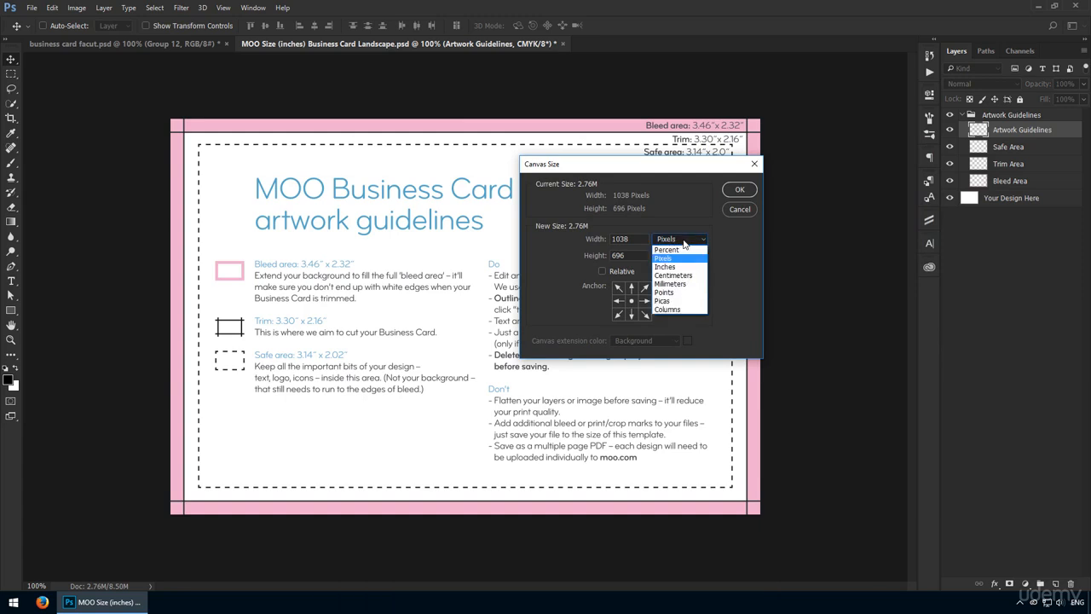
{"action": "left_click", "coordinate": [668, 266]}
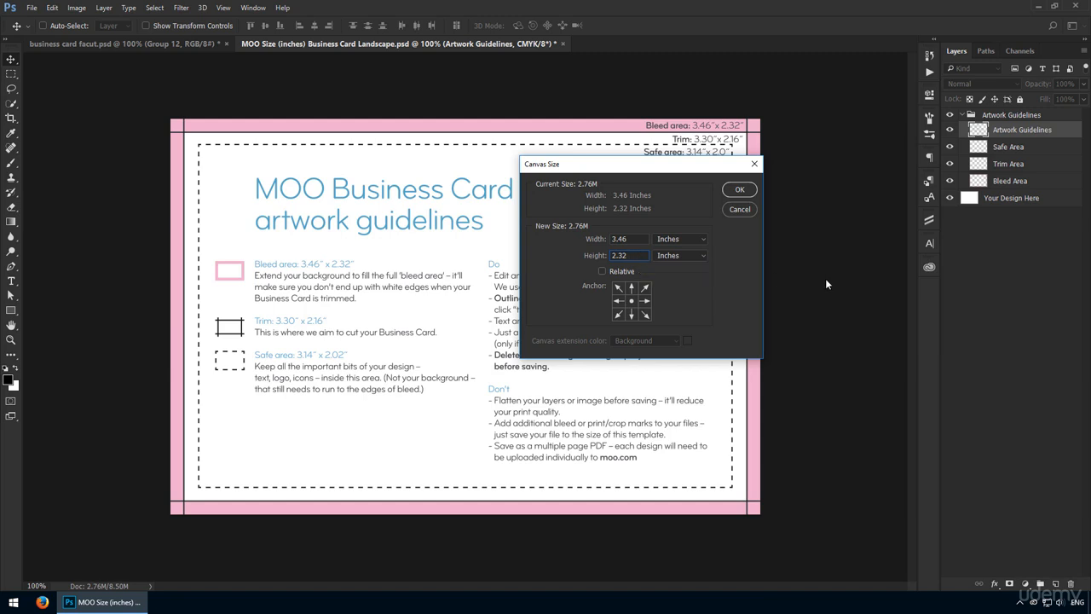
{"action": "left_click", "coordinate": [758, 165]}
- Collapse and hide the Artwork Guidelines group, with the Your Design Here layer selected and the Rectangle tool active
{"action": "left_click", "coordinate": [951, 129]}
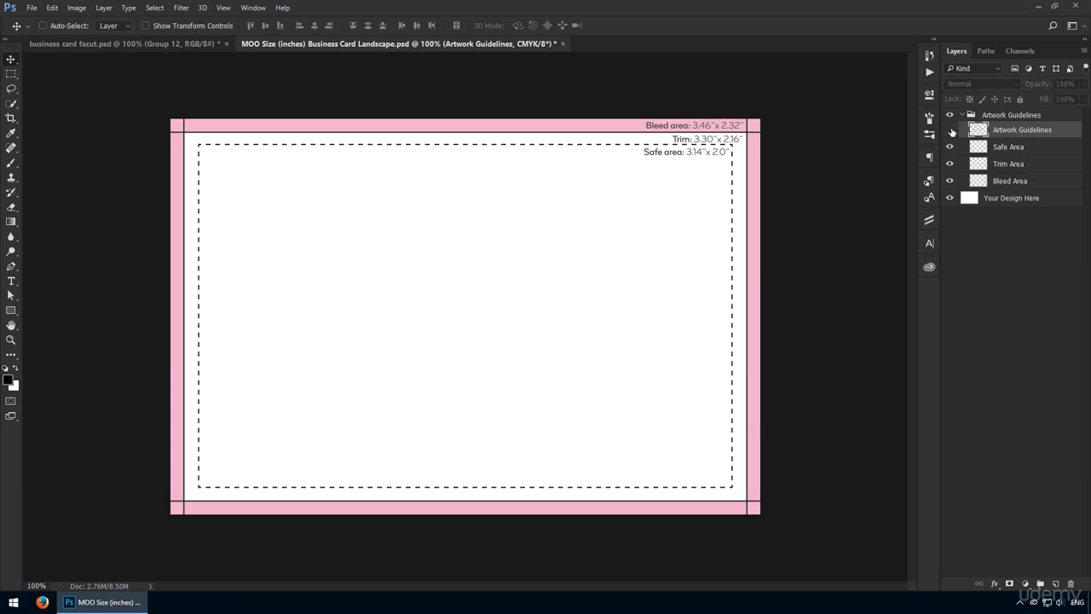
{"action": "left_click", "coordinate": [951, 130]}
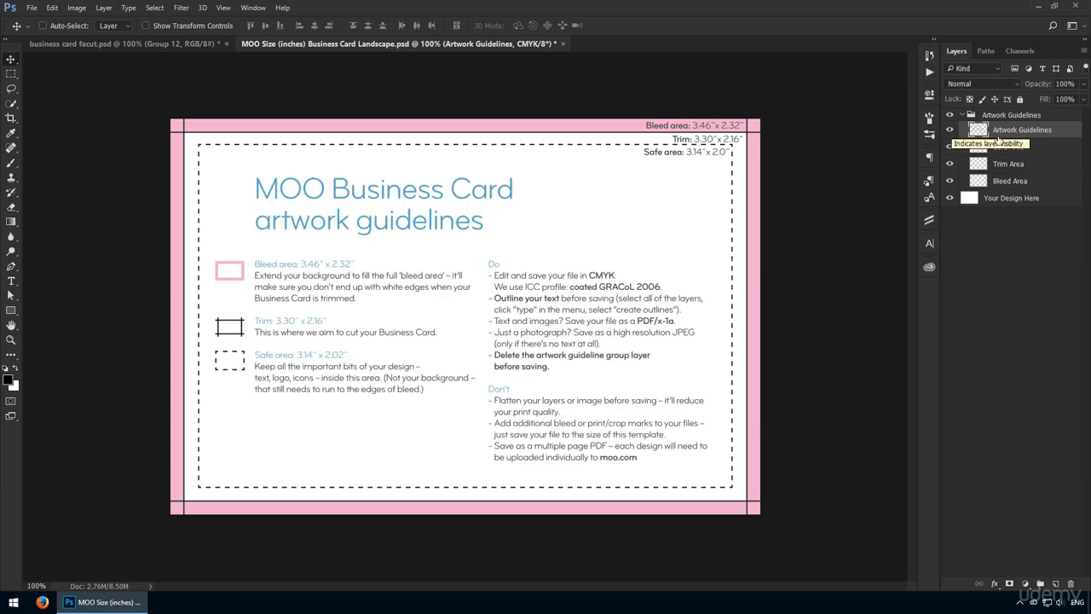
{"action": "left_click", "coordinate": [963, 115]}
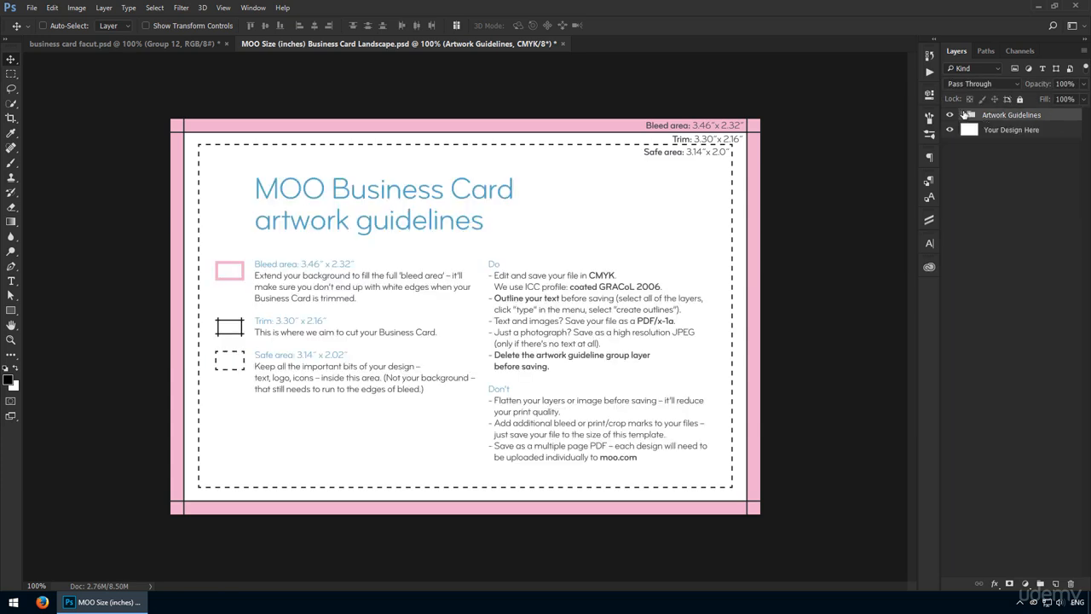
{"action": "left_click", "coordinate": [1002, 132]}
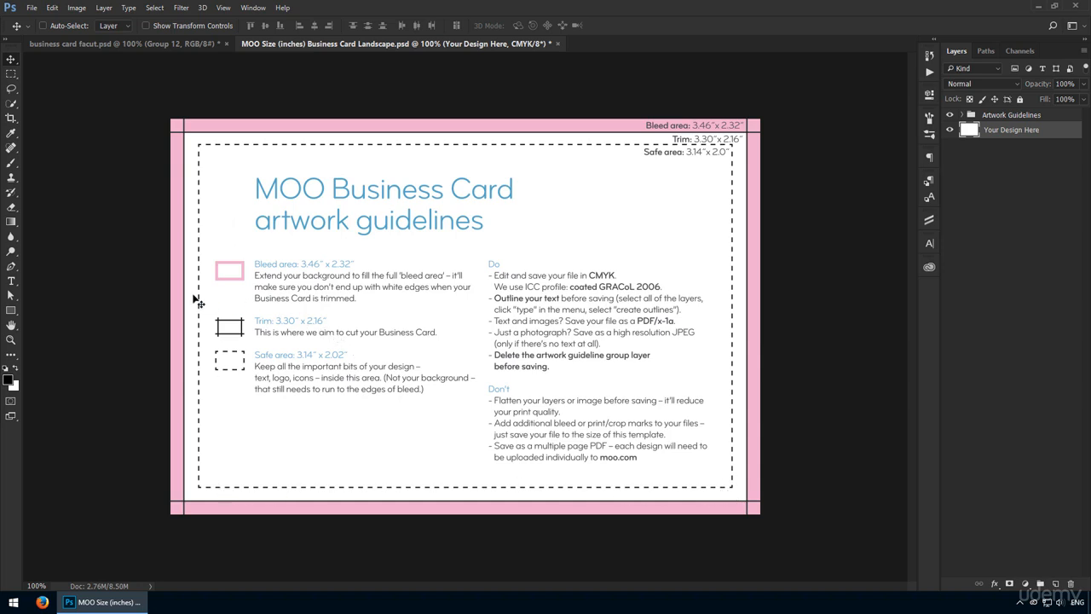
{"action": "left_click", "coordinate": [11, 310]}
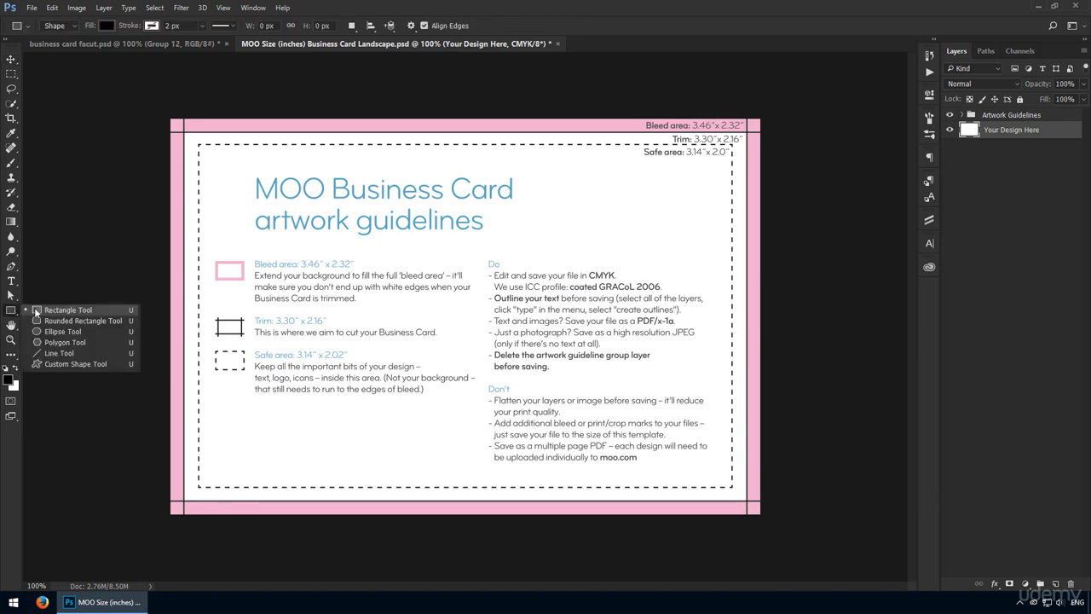
{"action": "left_click", "coordinate": [36, 311]}
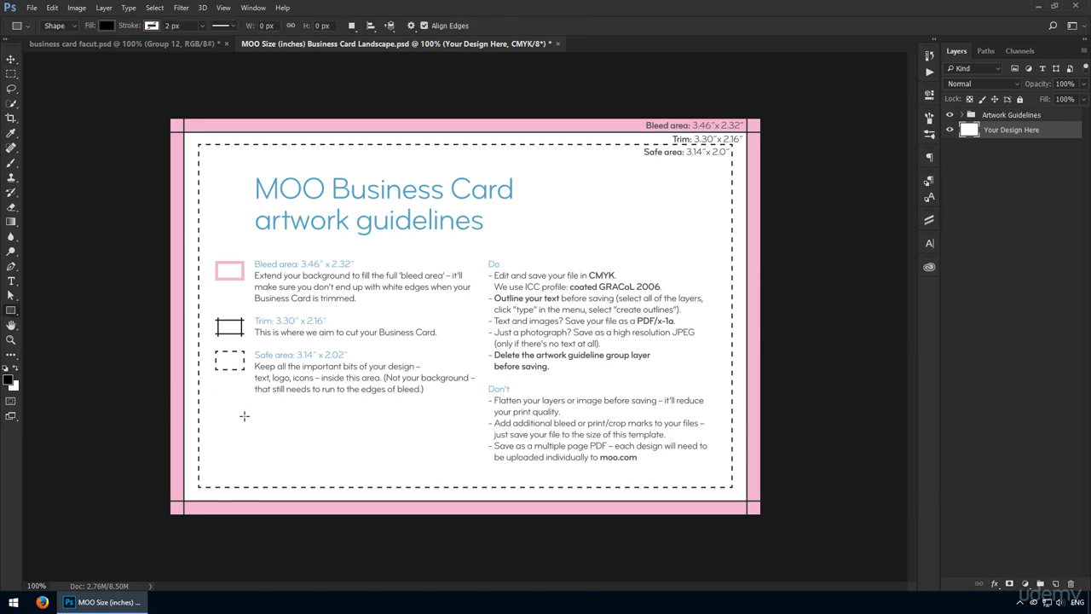
{"action": "left_click", "coordinate": [949, 114]}
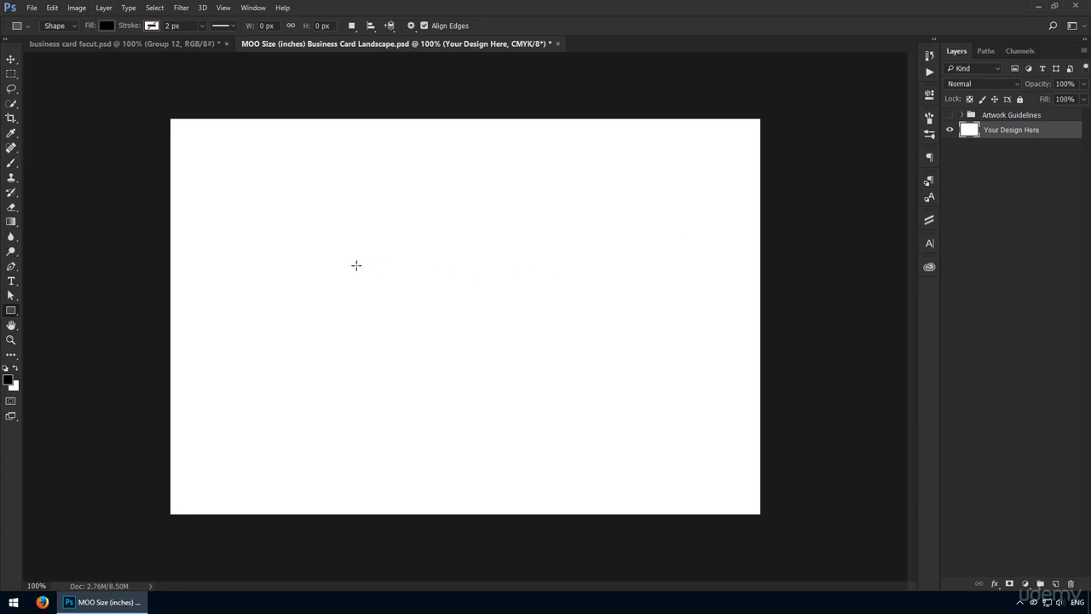
- Create a 1038 by 696 px rectangle and move it to cover the whole canvas
{"action": "left_click", "coordinate": [312, 249]}
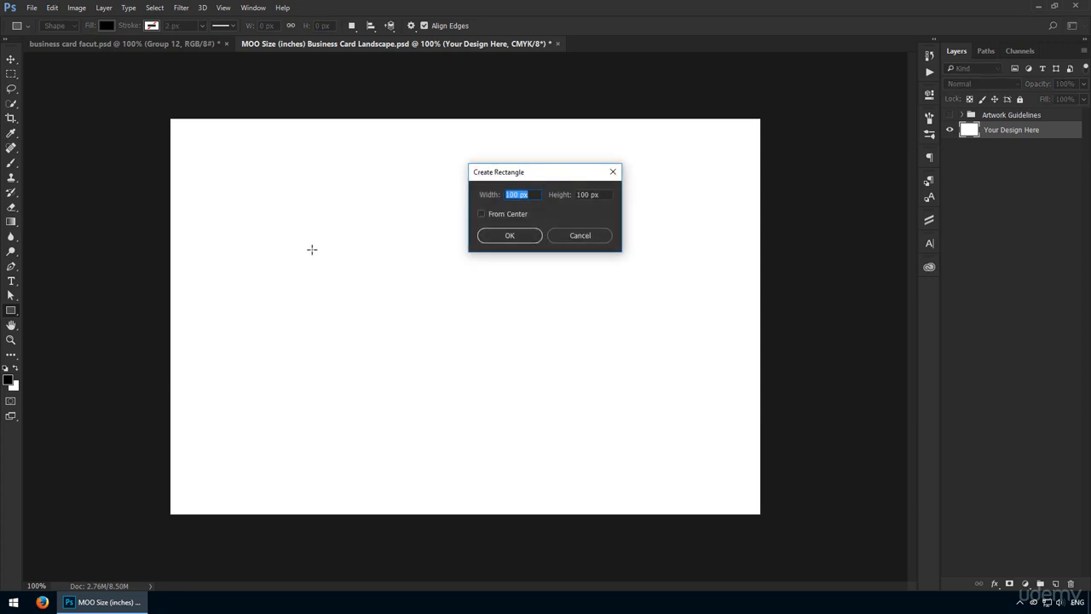
{"action": "type", "text": "1038"}
{"action": "key", "text": "Tab"}
{"action": "type", "text": "696"}
{"action": "key", "text": "Return"}
{"action": "key", "text": "v"}
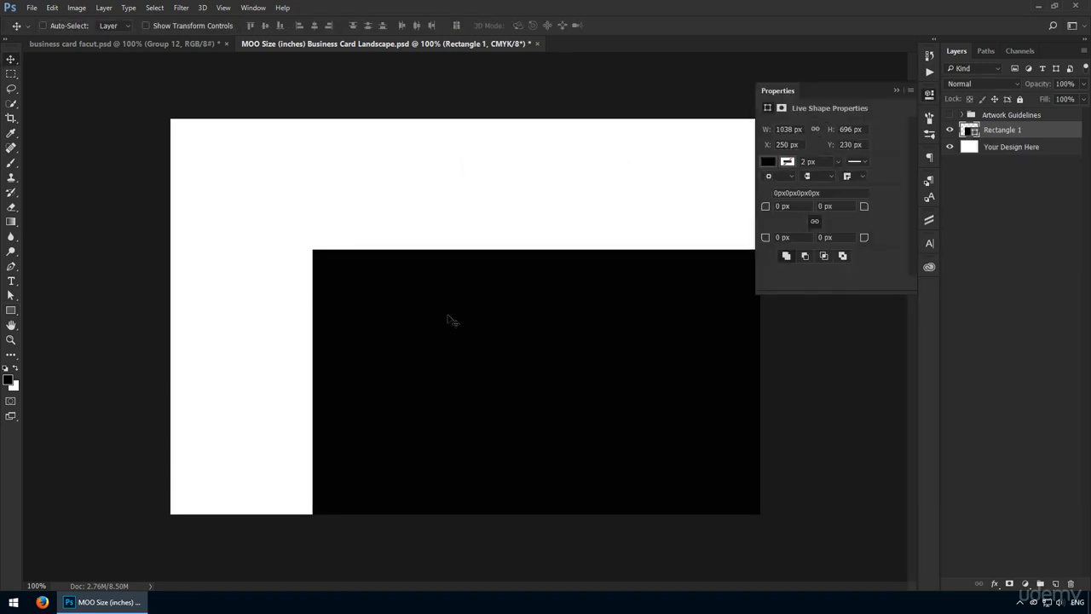
{"action": "left_click_drag", "start_coordinate": [448, 316], "coordinate": [395, 241]}
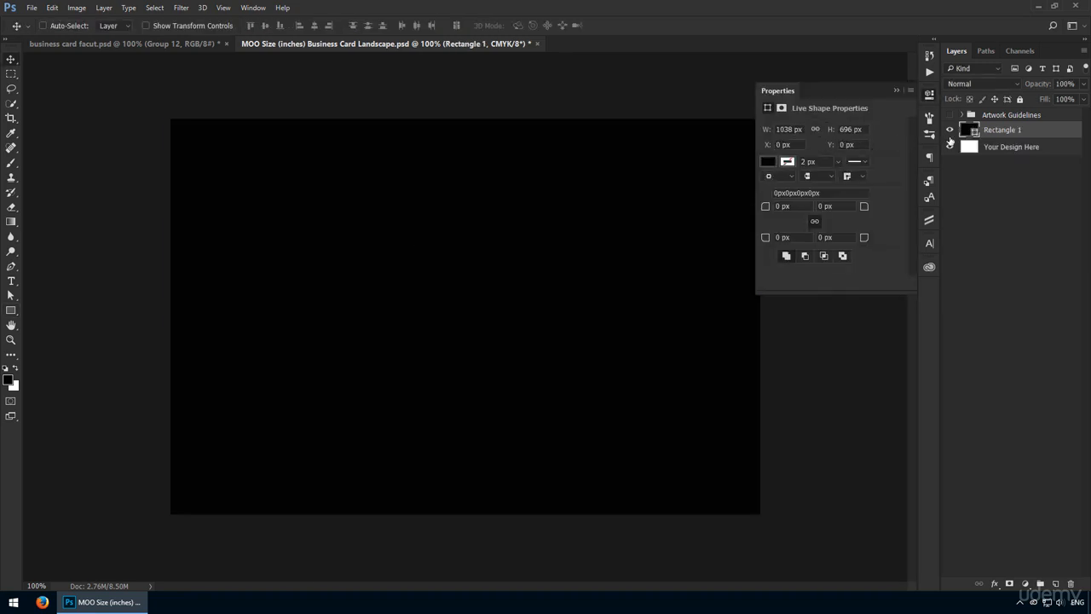
- Set the rectangle's fill colour to #221d19
{"action": "double_click", "coordinate": [970, 130]}
{"action": "left_click", "coordinate": [935, 394]}
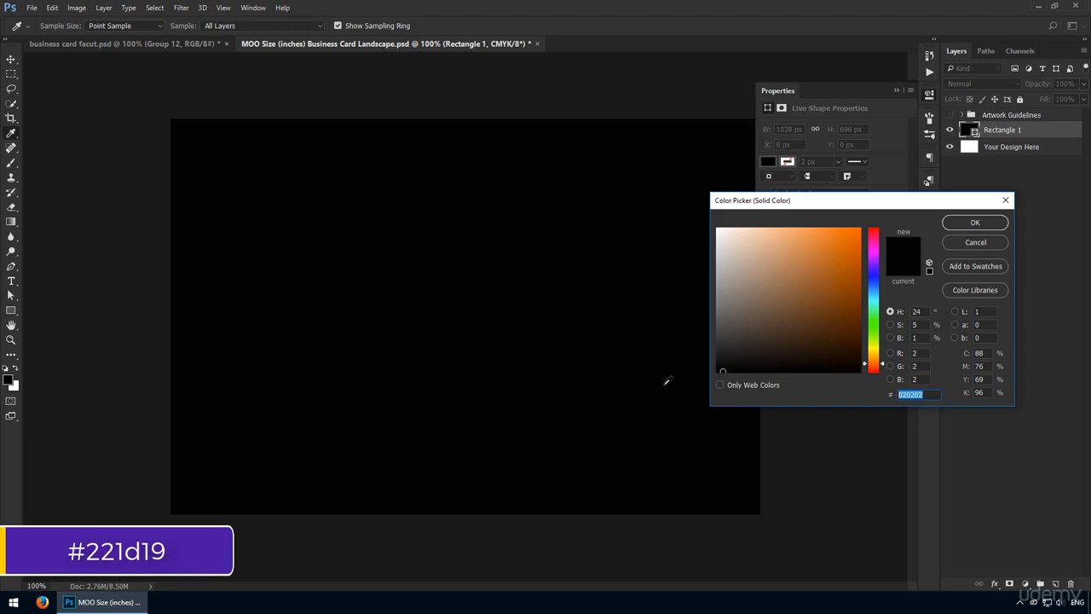
{"action": "type", "text": "221d19"}
{"action": "key", "text": "Return"}
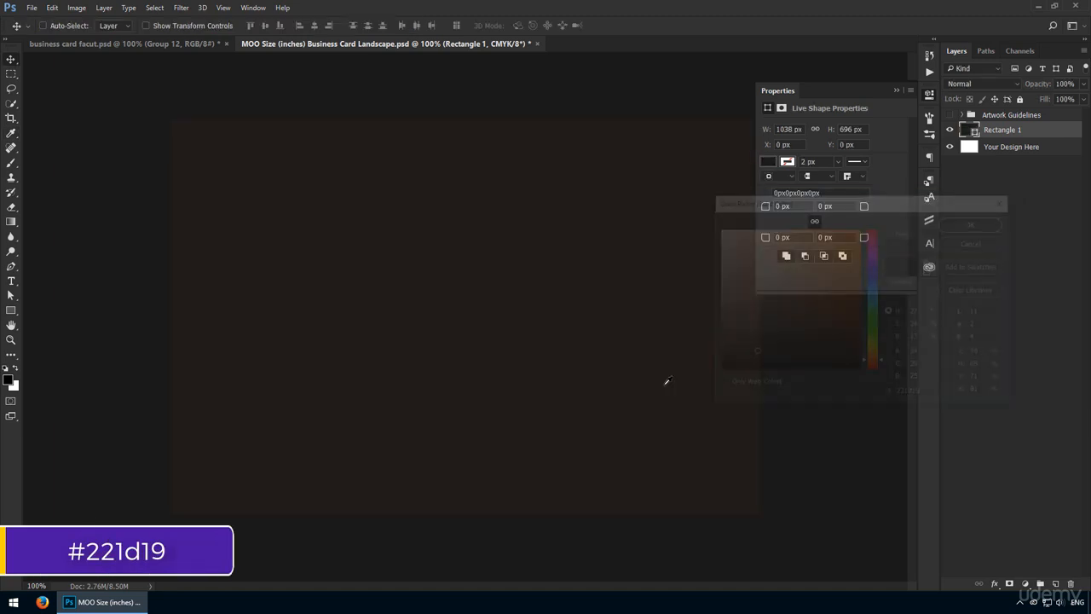
- Collapse the rectangle's properties and set the area around the canvas to Light Gray
{"action": "left_click", "coordinate": [932, 99]}
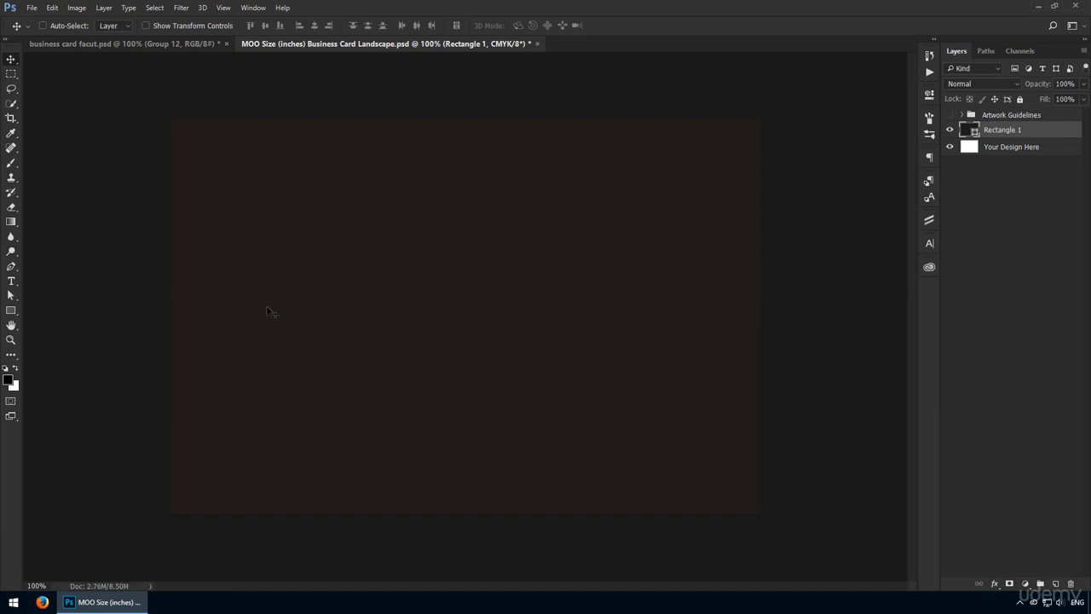
{"action": "right_click", "coordinate": [122, 296]}
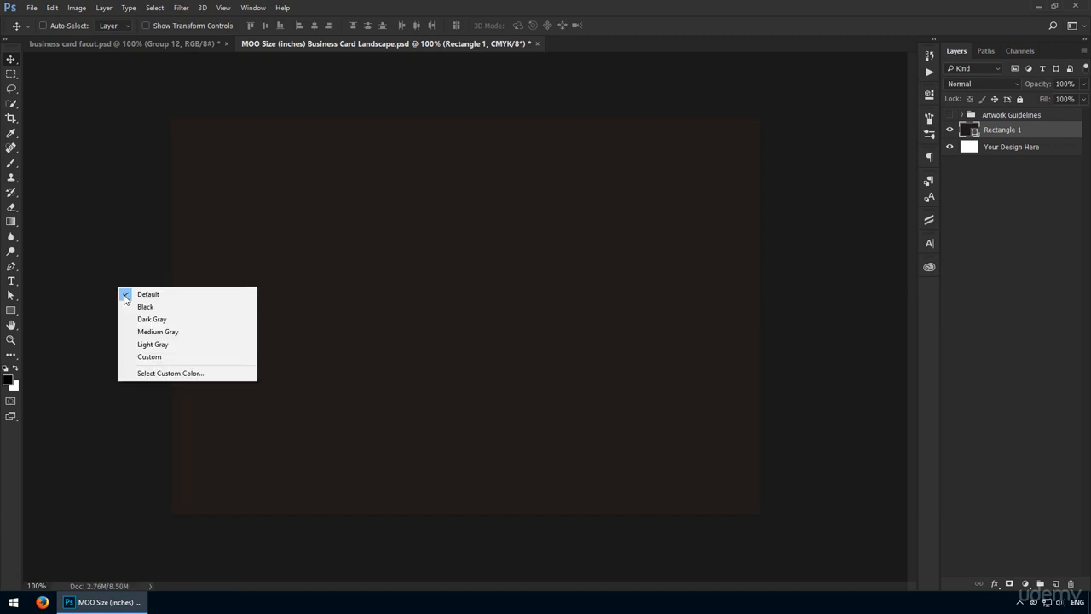
{"action": "left_click", "coordinate": [148, 346]}
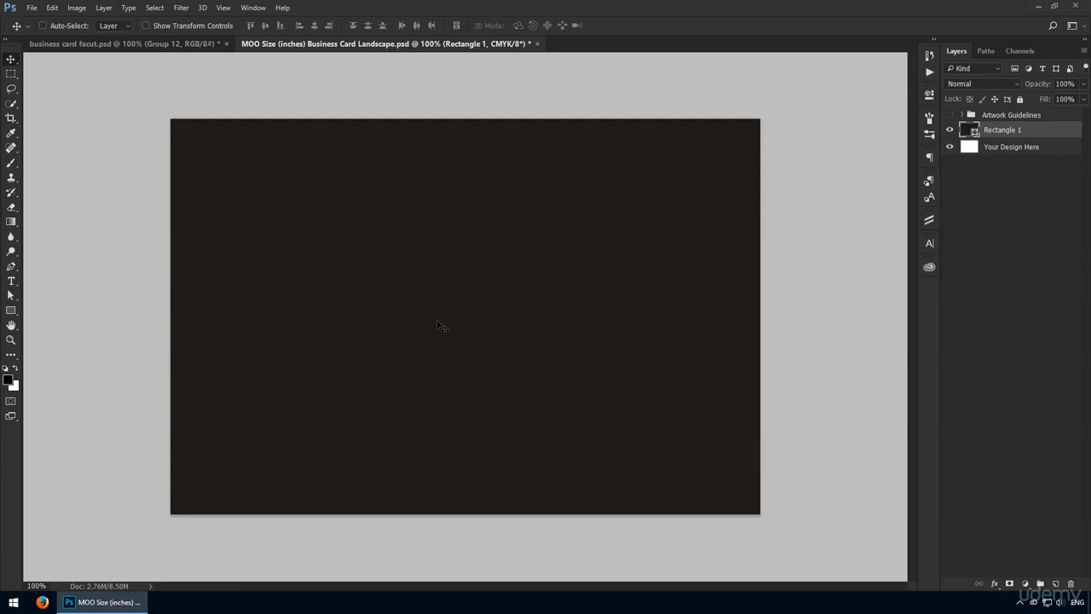
- Add a Bevel & Emboss effect to the rectangle with a depth of 600% and a size of 1 px
{"action": "double_click", "coordinate": [1057, 133]}
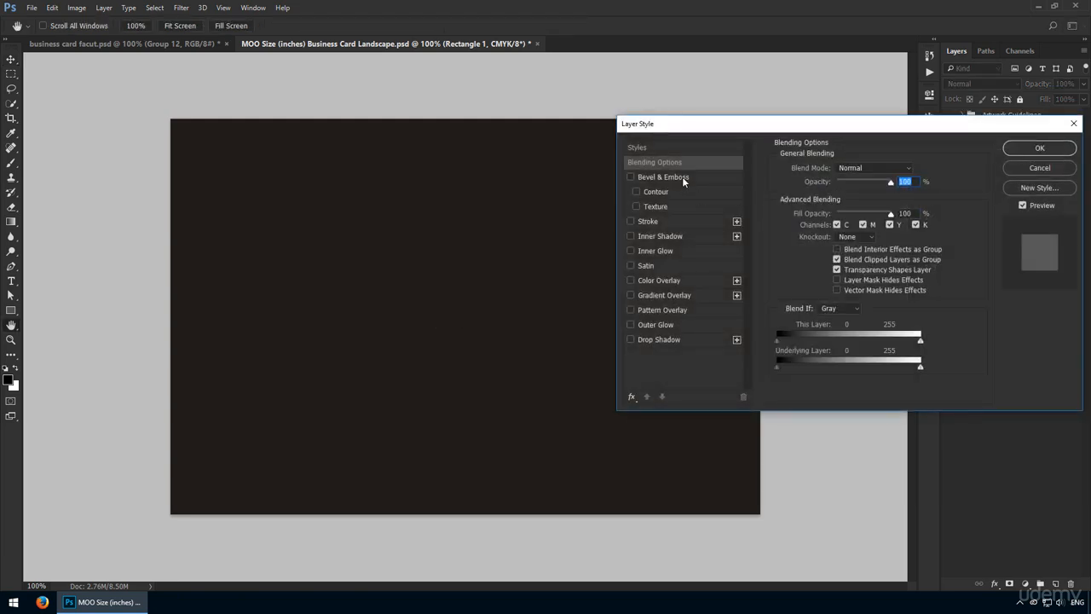
{"action": "left_click", "coordinate": [682, 176]}
{"action": "left_click_drag", "start_coordinate": [730, 130], "coordinate": [728, 288]}
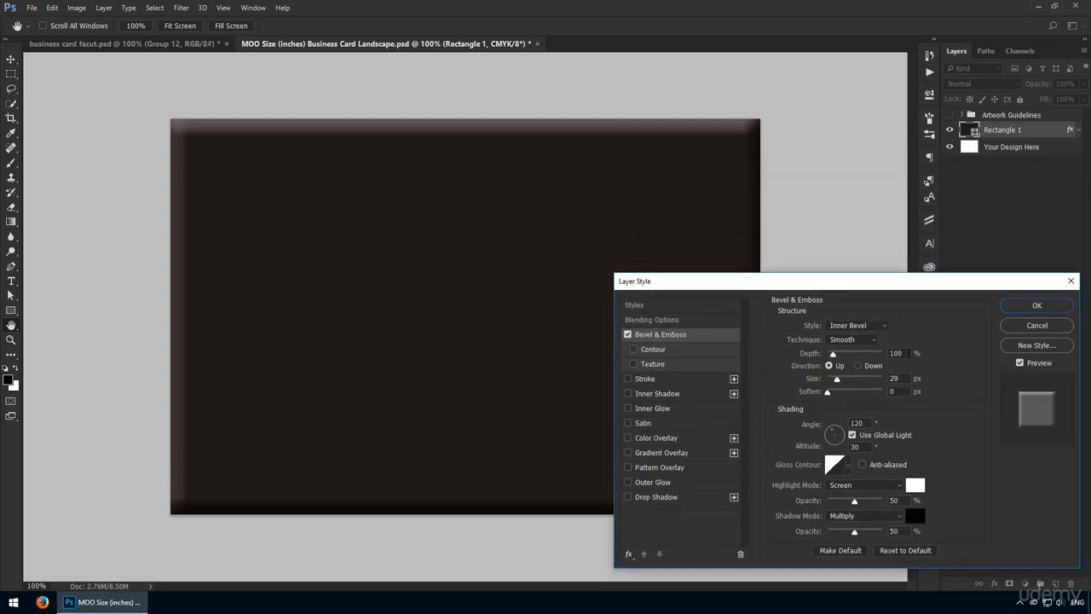
{"action": "left_click", "coordinate": [908, 353]}
{"action": "key", "text": "shift+Up"}
{"action": "key", "text": "shift+Up"}
{"action": "type", "text": "600"}
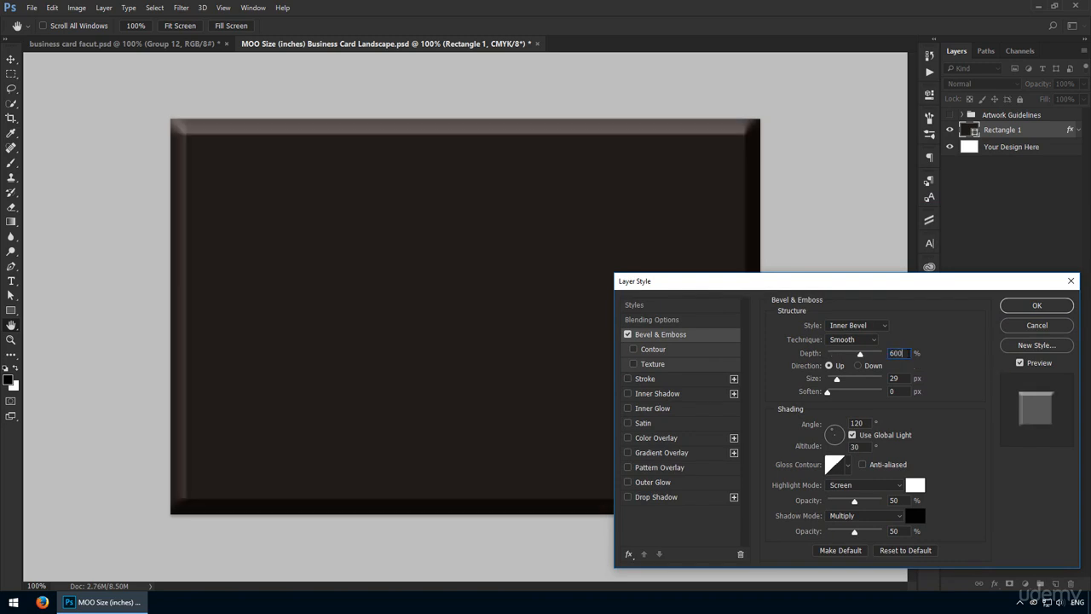
{"action": "key", "text": "Tab"}
{"action": "type", "text": "1"}
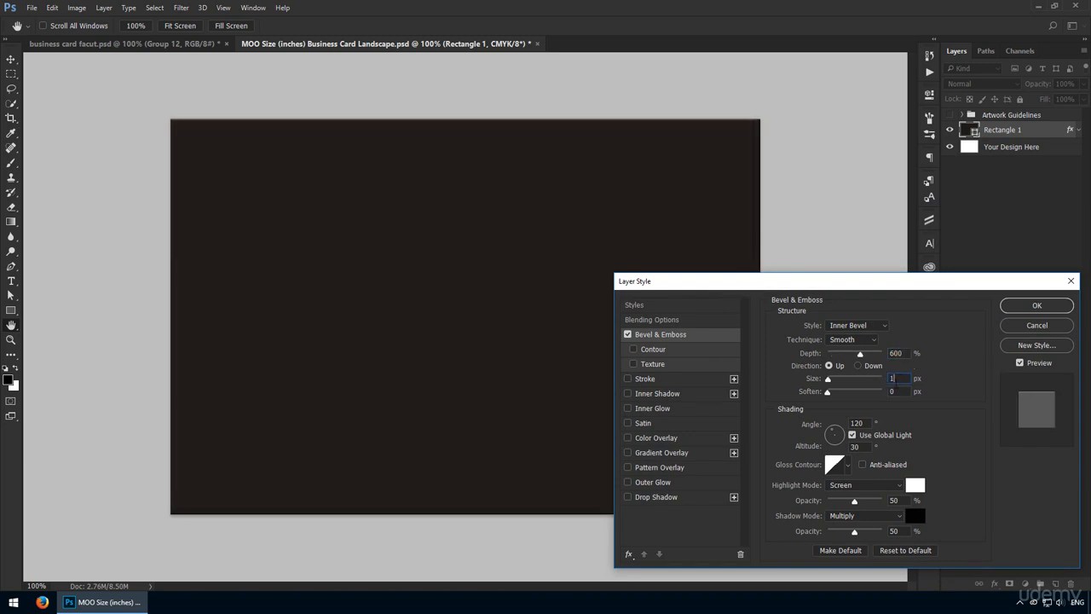
- Turn off global light for the bevel, with angle 90°, highlight opacity 10% and shadow opacity 35%
{"action": "left_click", "coordinate": [862, 433]}
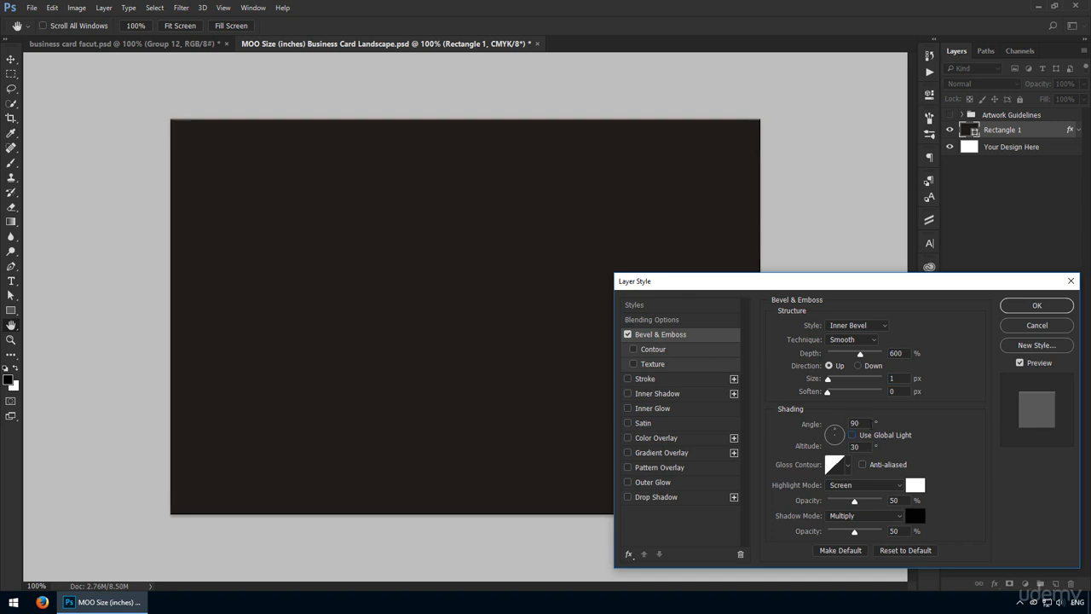
{"action": "left_click", "coordinate": [871, 424]}
{"action": "left_click_drag", "start_coordinate": [854, 501], "coordinate": [833, 501]}
{"action": "left_click", "coordinate": [905, 531]}
{"action": "scroll", "coordinate": [905, 531], "scroll_direction": "down", "scroll_amount": 13}
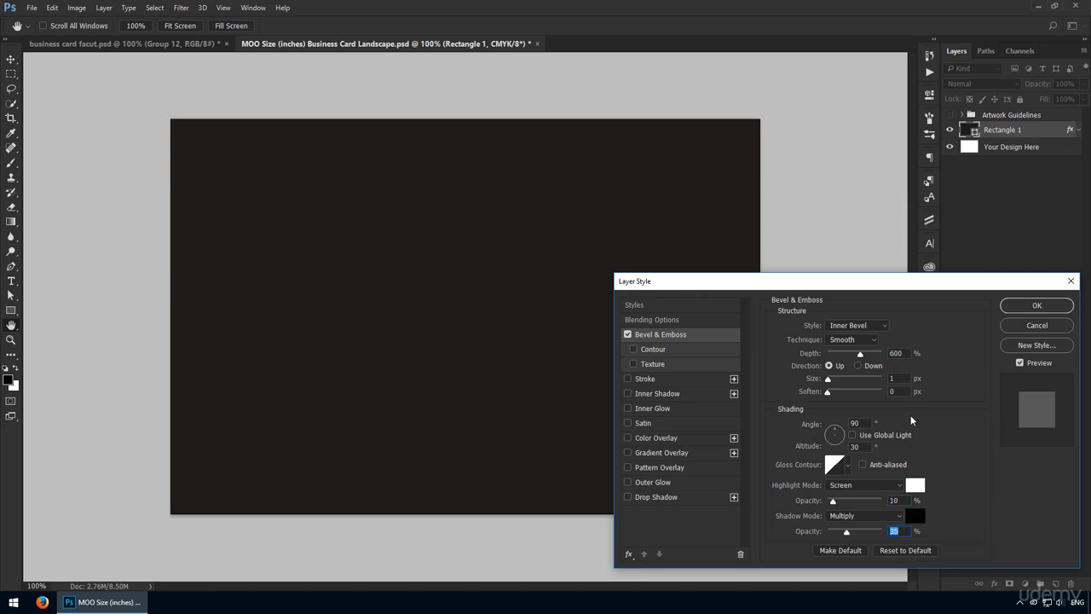
- Enable Texture for the bevel and replace the available patterns with the Color Paper set
{"action": "left_click", "coordinate": [653, 364]}
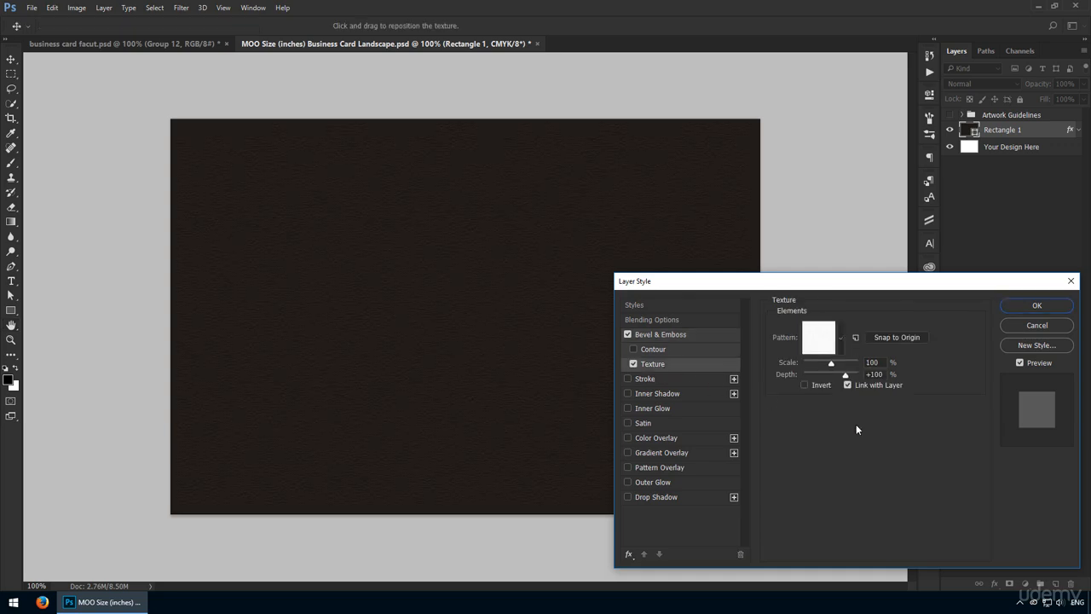
{"action": "left_click", "coordinate": [839, 339]}
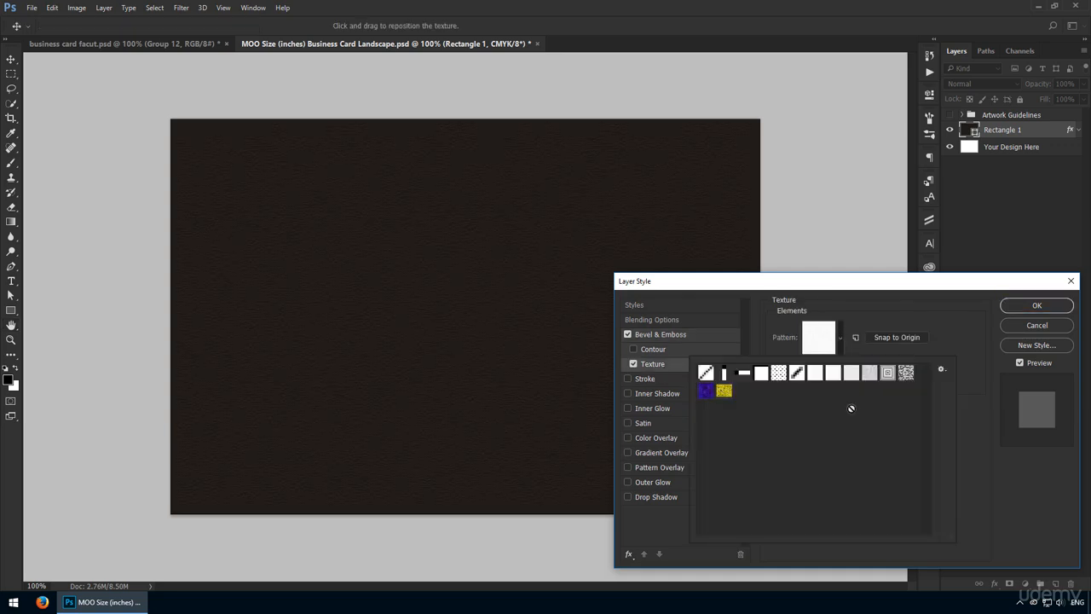
{"action": "left_click", "coordinate": [941, 370]}
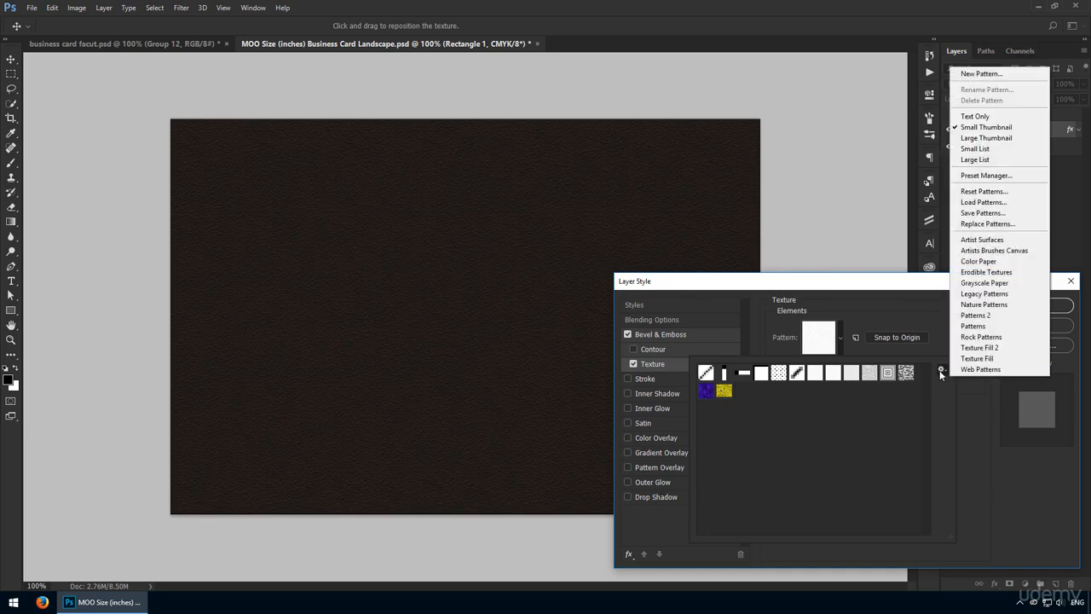
{"action": "left_click", "coordinate": [979, 261]}
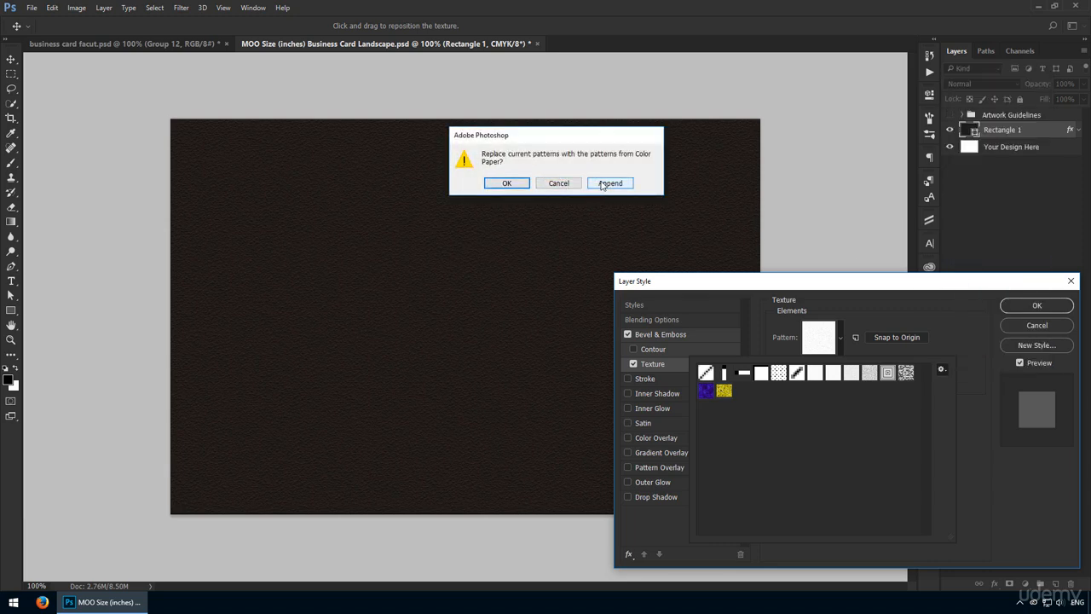
{"action": "left_click", "coordinate": [516, 183]}
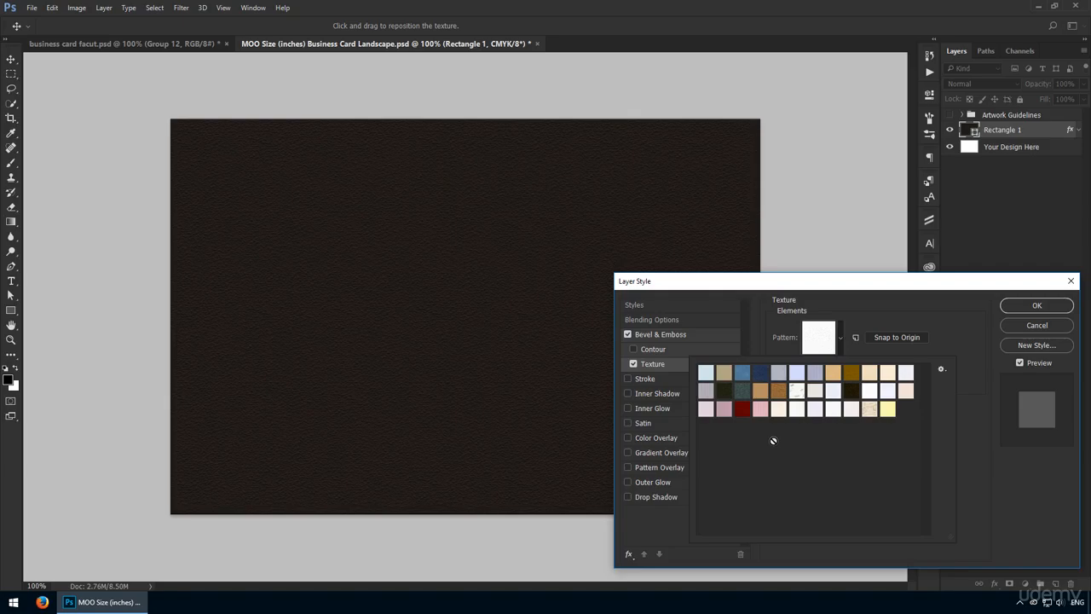
- Try several Color Paper patterns on the bevel texture and choose Metallic Black
{"action": "left_click", "coordinate": [710, 376]}
{"action": "left_click", "coordinate": [725, 374]}
{"action": "left_click", "coordinate": [742, 373]}
{"action": "left_click", "coordinate": [762, 373]}
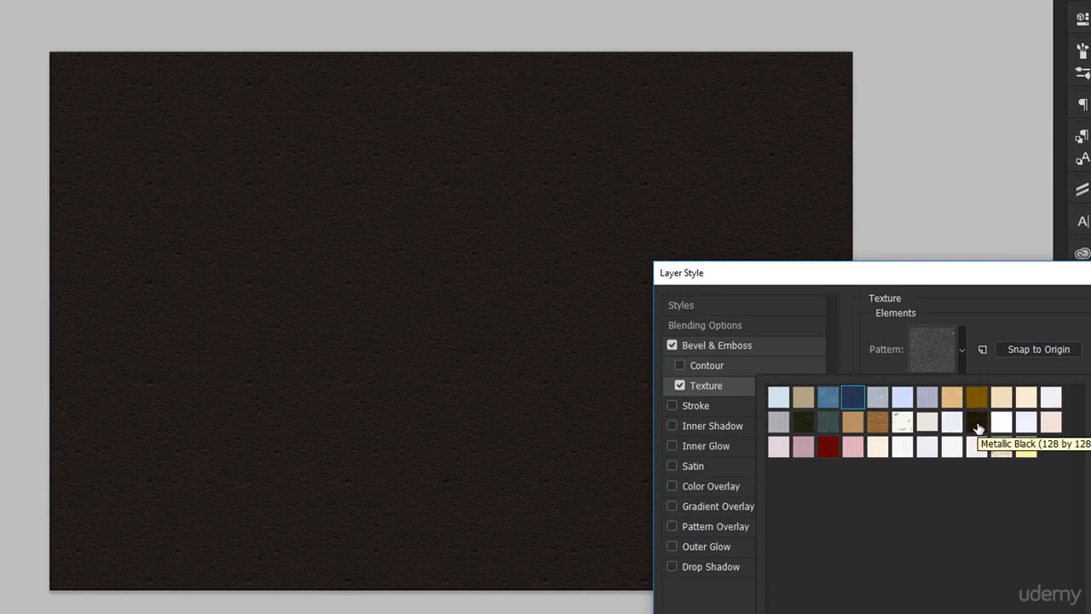
{"action": "left_click", "coordinate": [977, 423]}
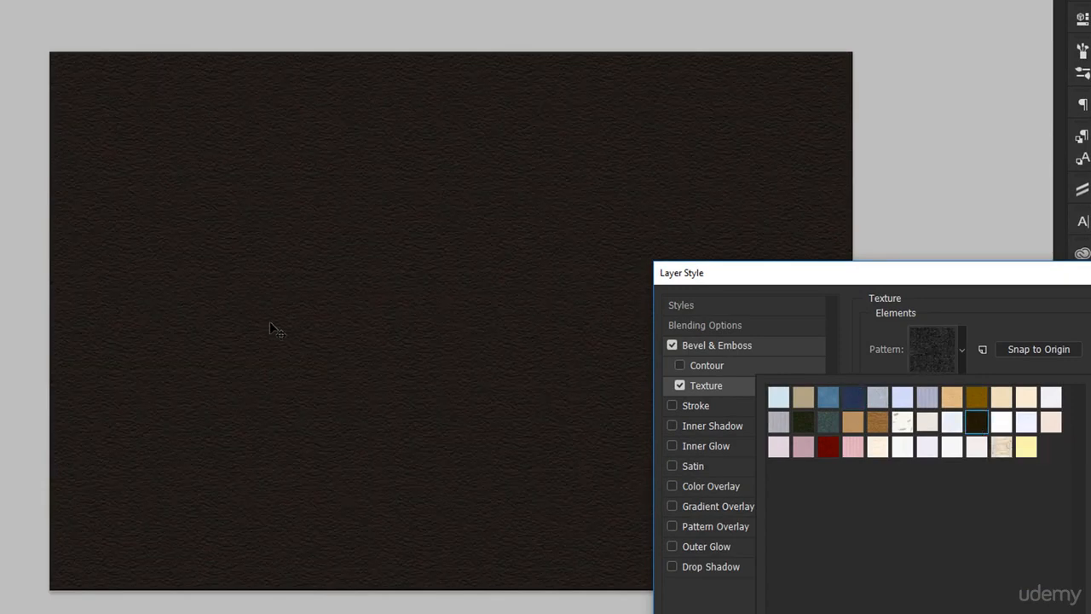
{"action": "left_click", "coordinate": [1049, 300]}
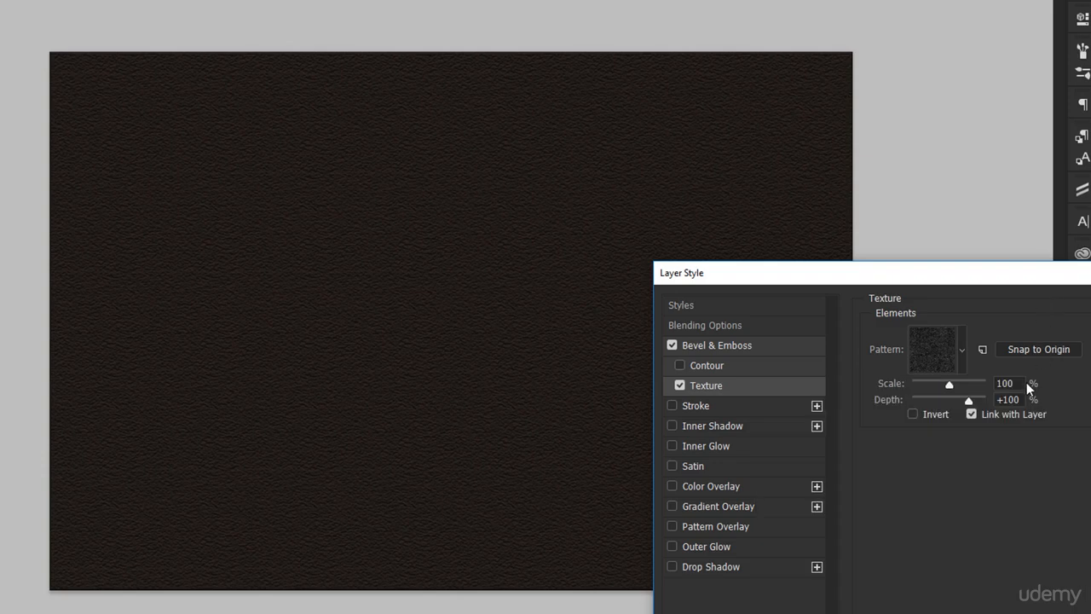
- Set the bevel texture's scale to 215% and its depth to +50%
{"action": "key", "text": "ctrl+a"}
{"action": "type", "text": "215"}
{"action": "key", "text": "Tab"}
{"action": "key", "text": "shift+Down"}
{"action": "key", "text": "shift+Down"}
{"action": "key", "text": "shift+Down"}
{"action": "key", "text": "shift+Down"}
{"action": "key", "text": "shift+Down"}
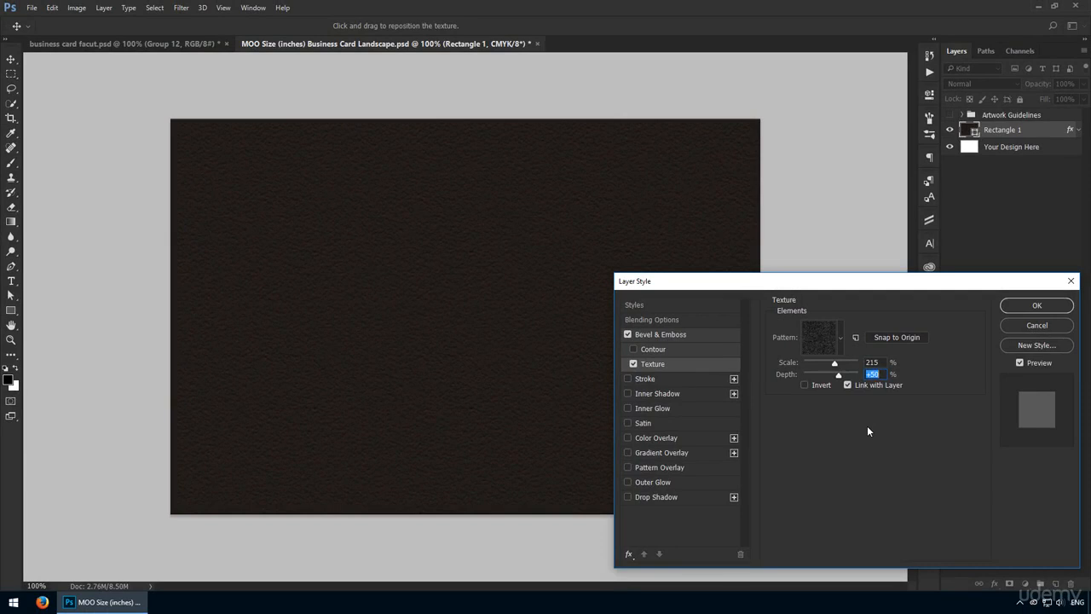
- Compare the card with and without the texture, apply the layer style, and inspect the grain at 200% zoom
{"action": "left_click", "coordinate": [1029, 366]}
{"action": "left_click", "coordinate": [1030, 365]}
{"action": "left_click", "coordinate": [1037, 305]}
{"action": "key", "text": "z"}
{"action": "left_click_drag", "start_coordinate": [611, 338], "coordinate": [633, 349]}
{"action": "key", "text": "v"}
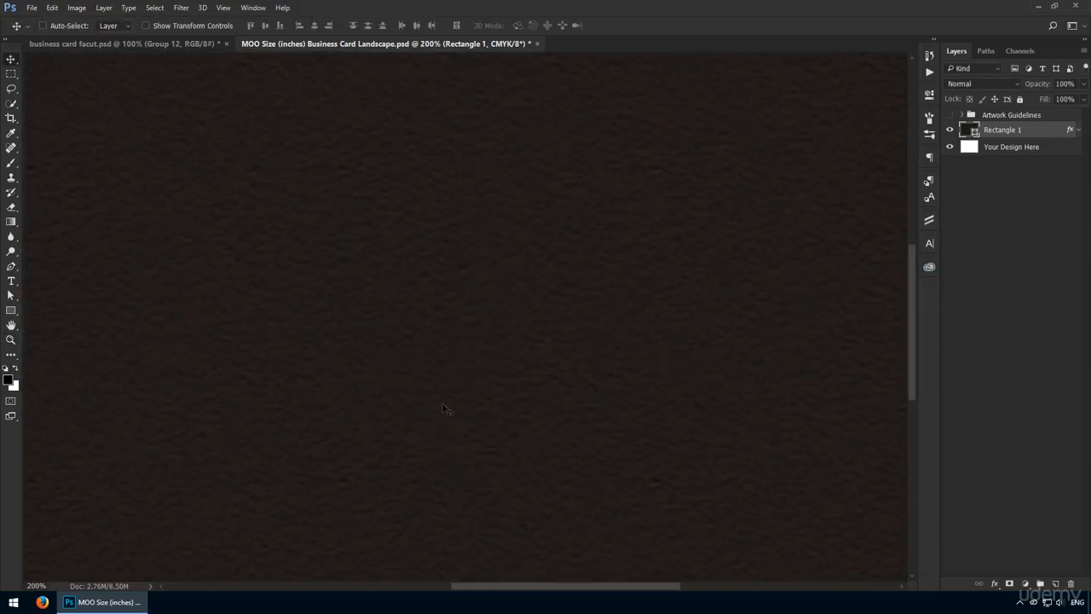
{"action": "key", "text": "ctrl+1"}
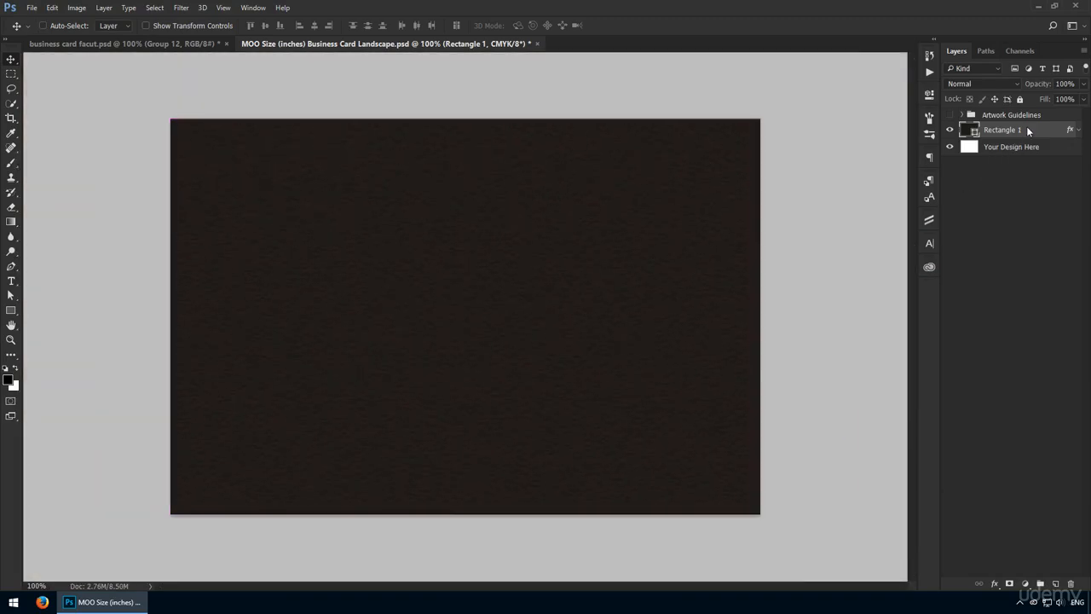
- Reopen the bevel texture settings of Rectangle 1 and raise the depth for a more pronounced grain
{"action": "double_click", "coordinate": [1026, 130]}
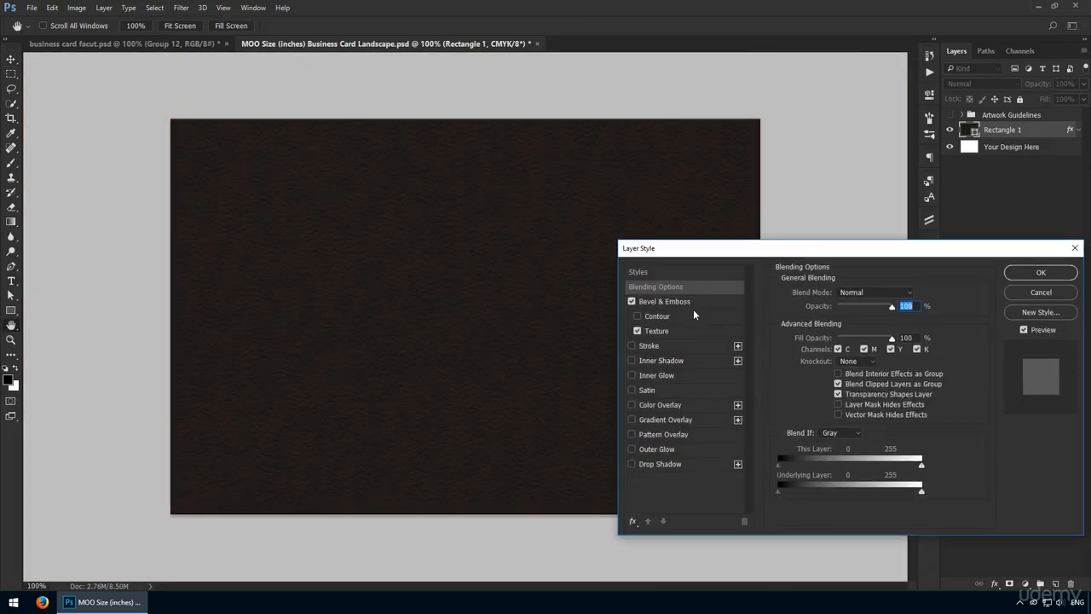
{"action": "left_click", "coordinate": [688, 331]}
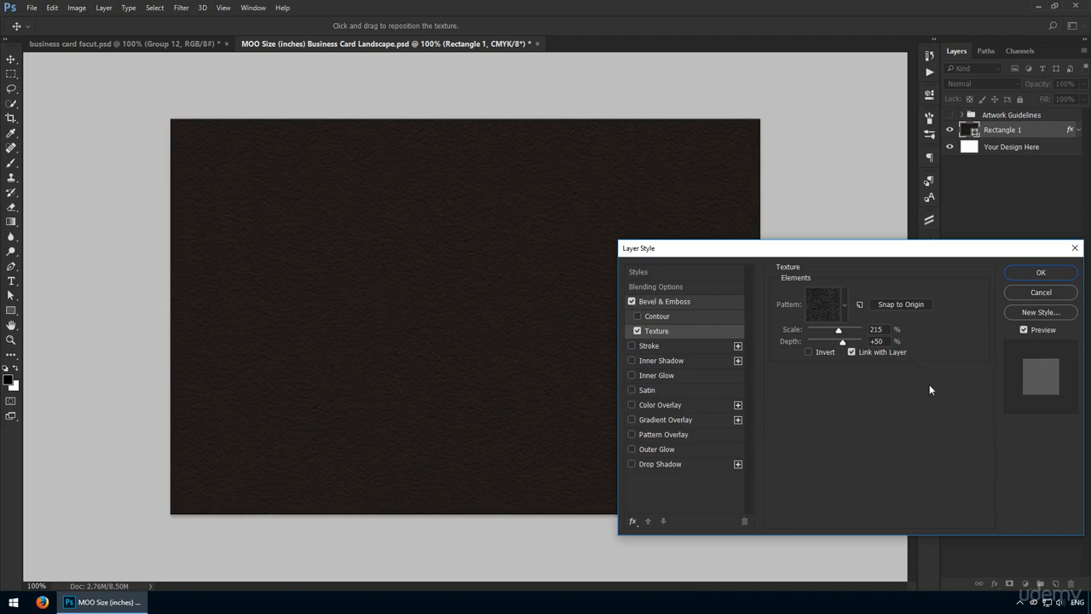
{"action": "left_click", "coordinate": [876, 341]}
{"action": "key", "text": "shift+Up"}
{"action": "key", "text": "shift+Up"}
{"action": "key", "text": "shift+Up"}
{"action": "key", "text": "shift+Up"}
{"action": "key", "text": "shift+Up"}
{"action": "key", "text": "shift+Up"}
{"action": "key", "text": "shift+Up"}
{"action": "key", "text": "shift+Up"}
{"action": "key", "text": "shift+Up"}
{"action": "key", "text": "shift+Down"}
{"action": "key", "text": "shift+Down"}
{"action": "key", "text": "shift+Down"}
{"action": "key", "text": "shift+Down"}
{"action": "key", "text": "shift+Down"}
{"action": "key", "text": "shift+Down"}
{"action": "left_click", "coordinate": [1039, 273]}
- Add the text "thislooksgreat" near the card's upper edge and move it closer to the left side
{"action": "key", "text": "t"}
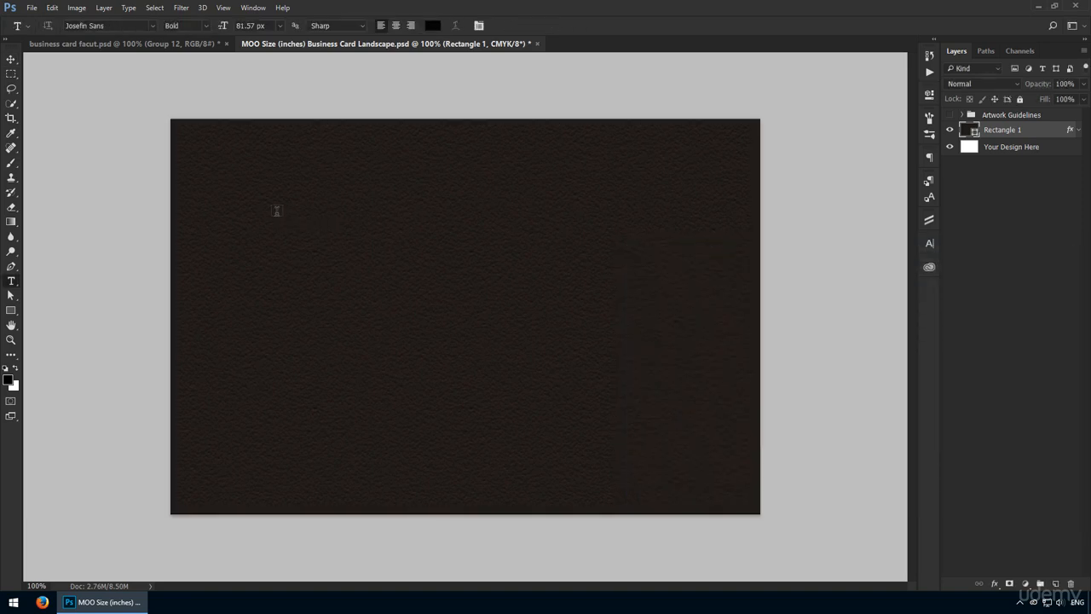
{"action": "left_click", "coordinate": [276, 210]}
{"action": "type", "text": "thislooksg"}
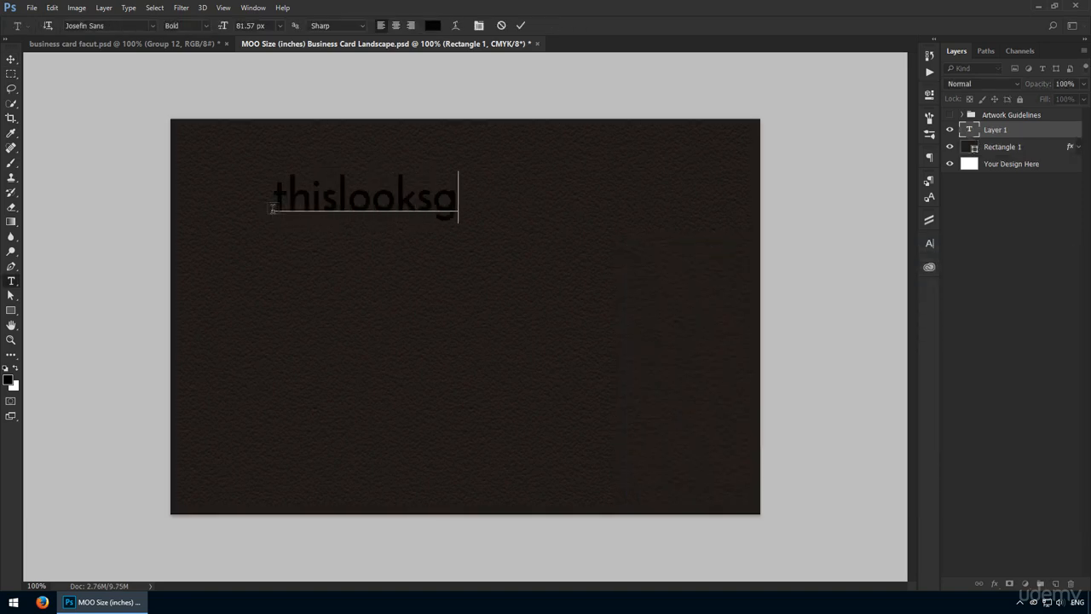
{"action": "type", "text": "reat"}
{"action": "key", "text": "ctrl+Return"}
{"action": "key", "text": "v"}
{"action": "left_click_drag", "start_coordinate": [414, 219], "coordinate": [356, 226]}
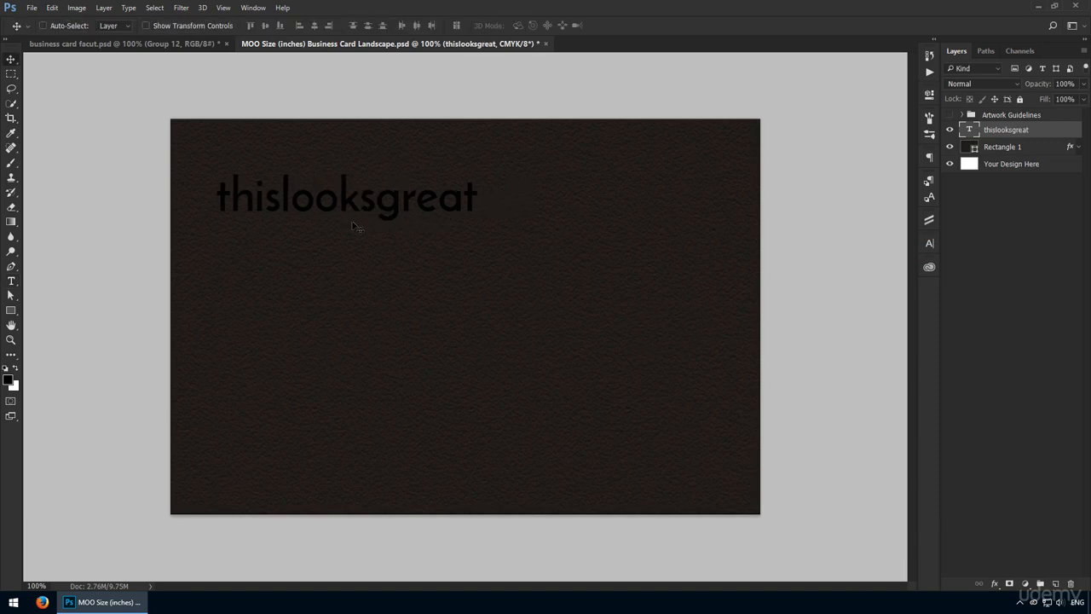
- Format the "thislooksgreat" text in Bitter Regular at 80 px with All Caps
{"action": "left_click", "coordinate": [929, 244]}
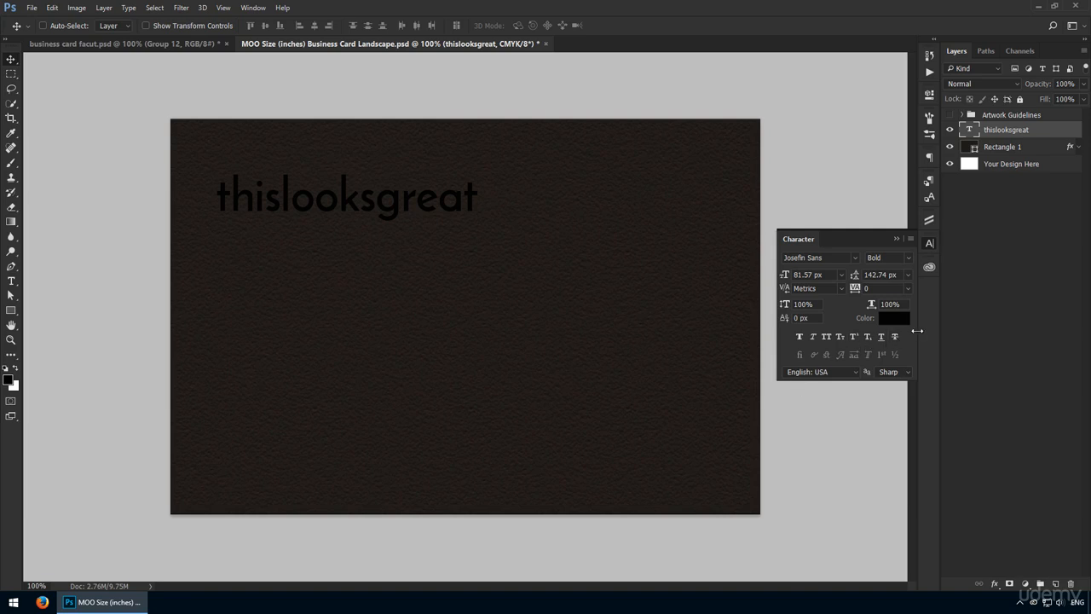
{"action": "left_click", "coordinate": [840, 258]}
{"action": "type", "text": "bitter"}
{"action": "key", "text": "Return"}
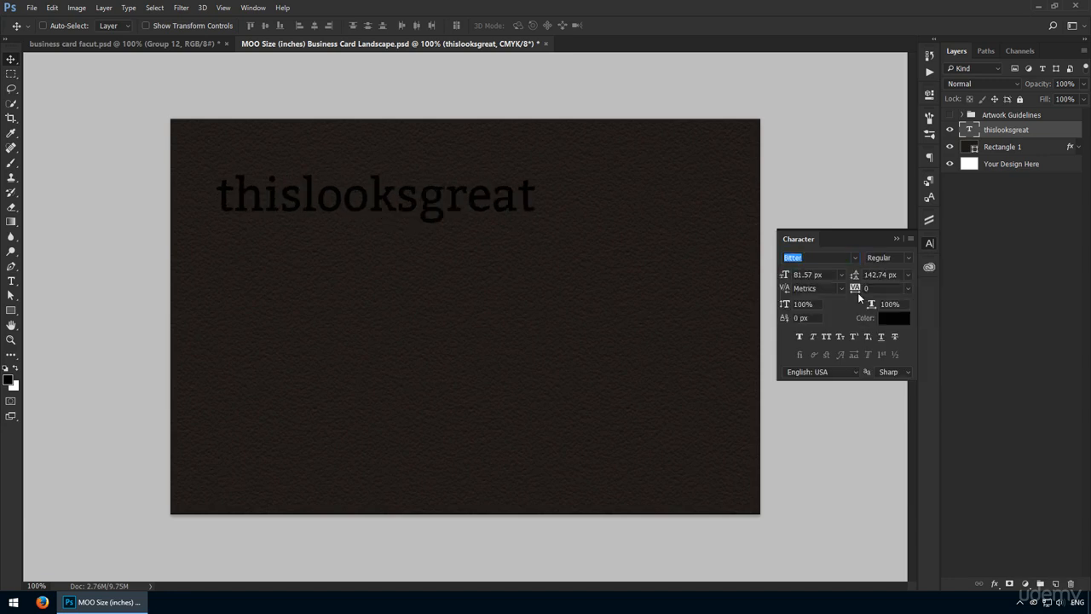
{"action": "left_click", "coordinate": [833, 336]}
{"action": "left_click", "coordinate": [808, 274]}
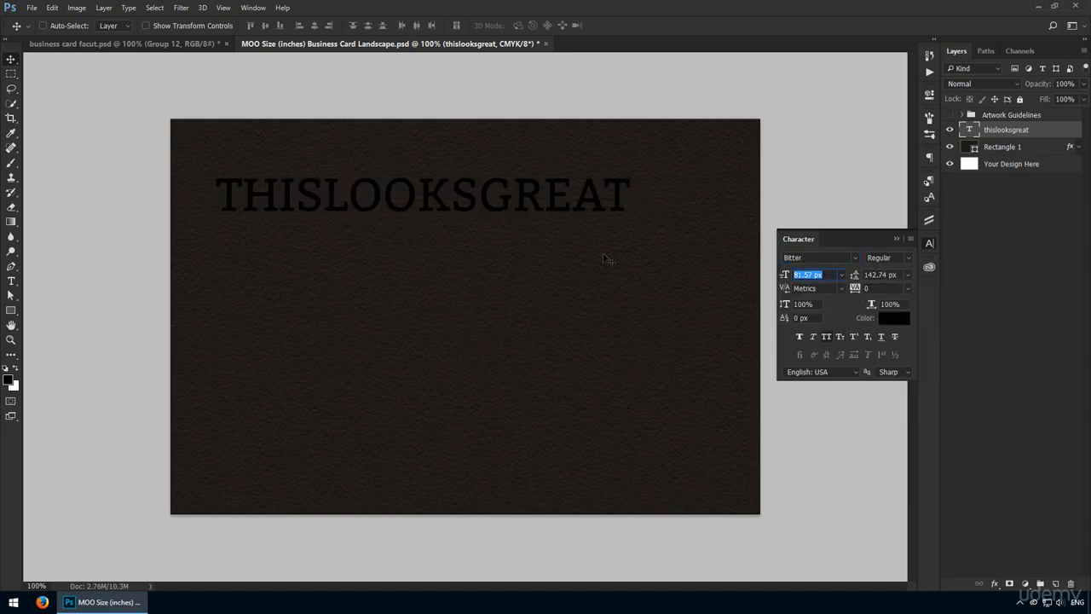
{"action": "type", "text": "80"}
{"action": "key", "text": "Return"}
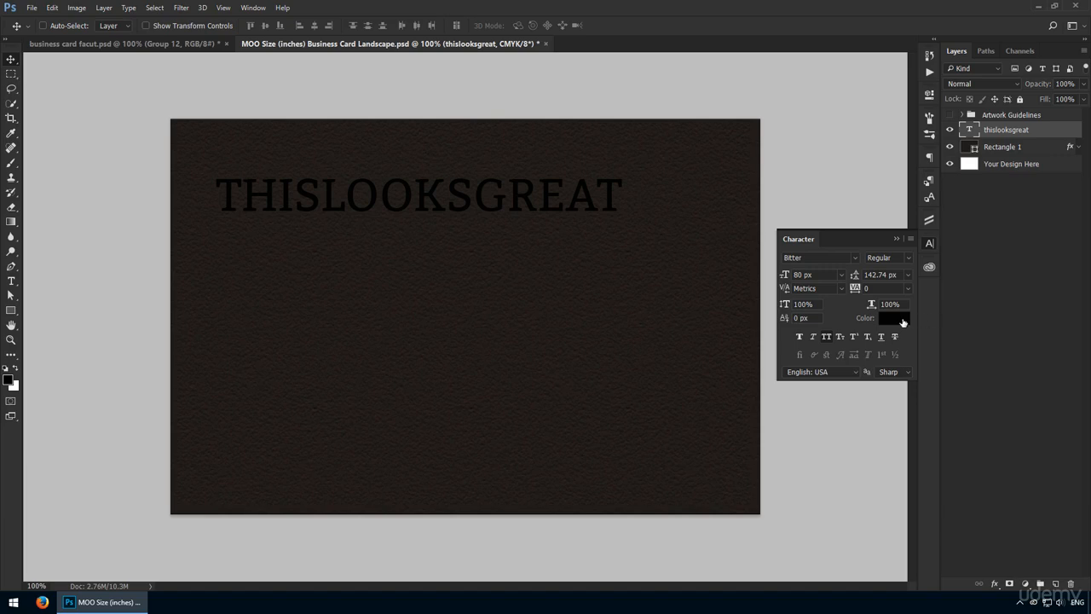
- Set the heading's anti-aliasing to Smooth and its color to #a39c8c, and turn off All Caps
{"action": "left_click", "coordinate": [902, 372]}
{"action": "left_click", "coordinate": [891, 417]}
{"action": "left_click", "coordinate": [890, 320]}
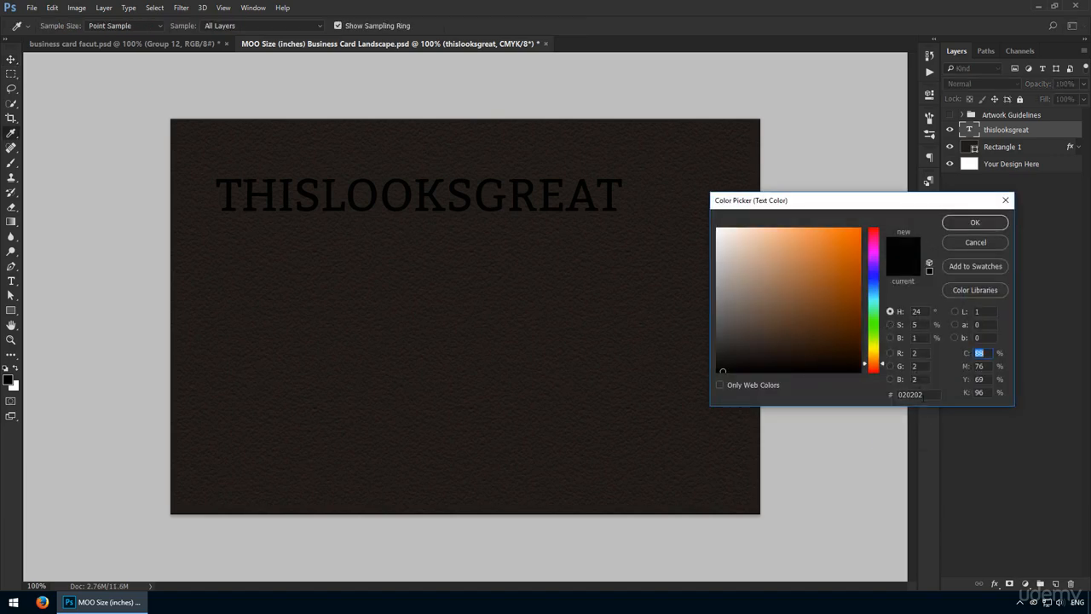
{"action": "left_click", "coordinate": [910, 394]}
{"action": "type", "text": "a39"}
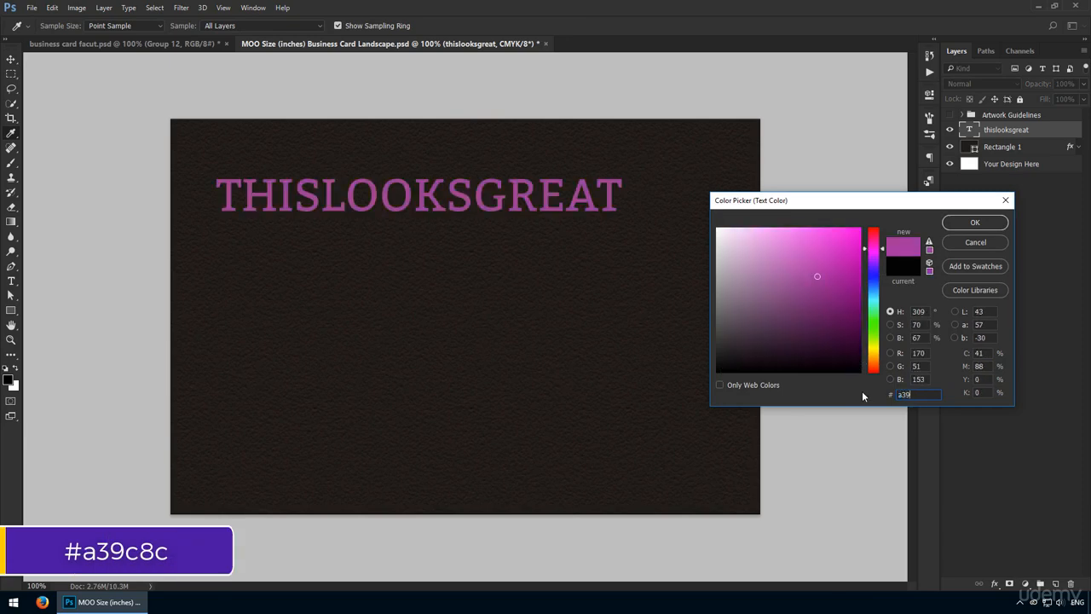
{"action": "type", "text": "c8c"}
{"action": "key", "text": "Return"}
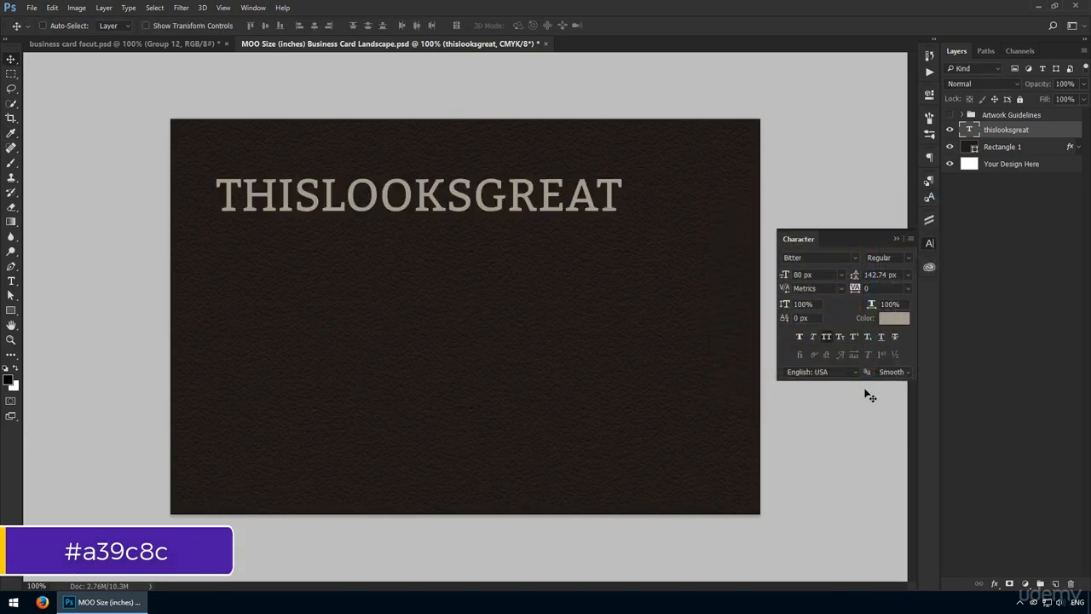
{"action": "left_click", "coordinate": [832, 337]}
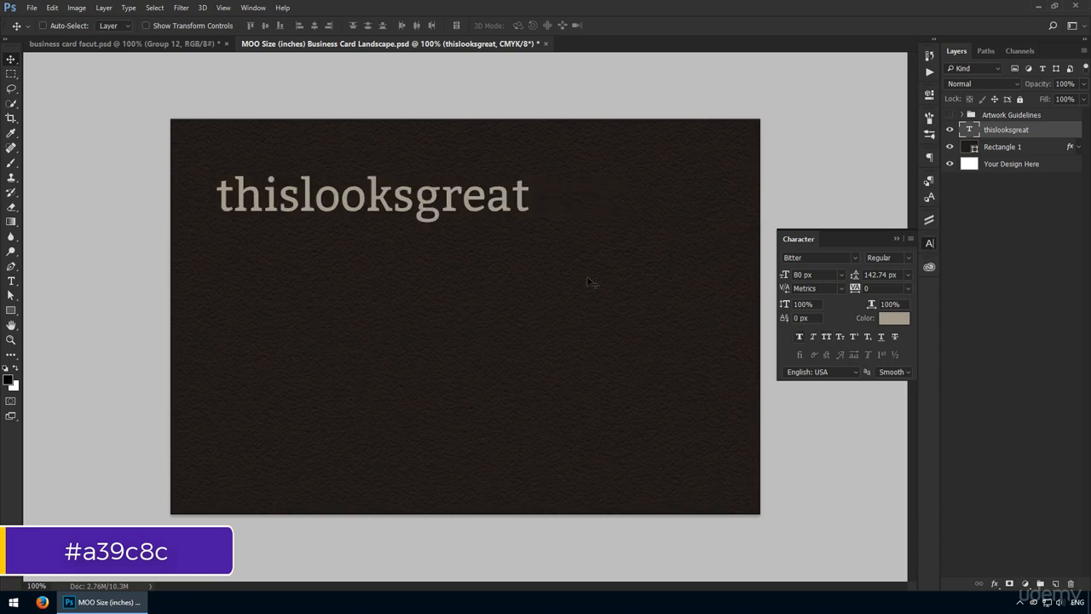
- Duplicate the heading directly below itself and change the copy's text to "Photoshop Instructor"
{"action": "left_click", "coordinate": [402, 189]}
{"action": "left_click_drag", "start_coordinate": [398, 239], "coordinate": [397, 286]}
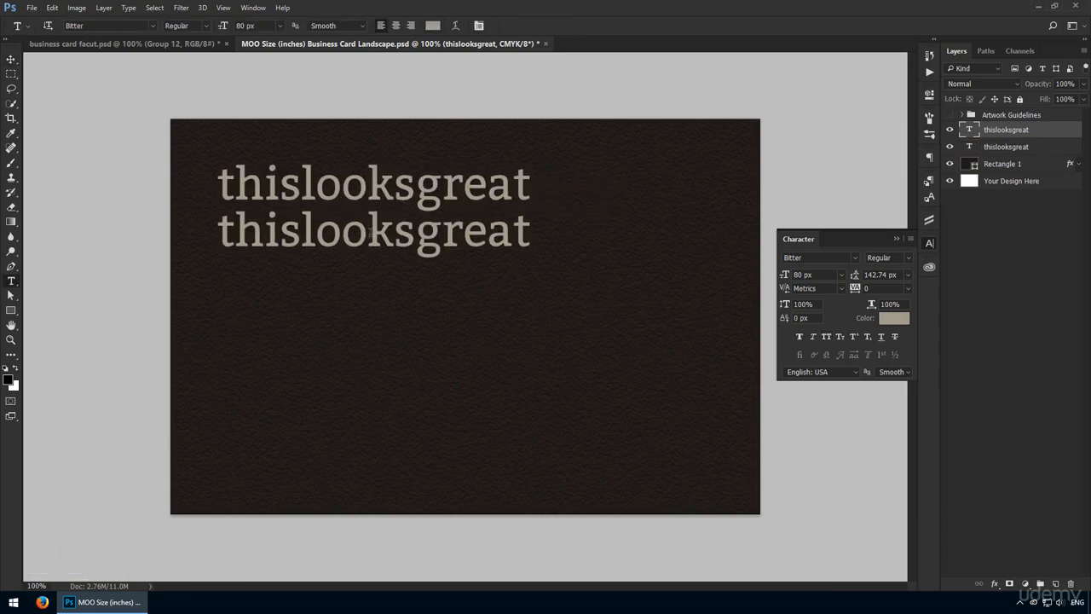
{"action": "double_click", "coordinate": [371, 232]}
{"action": "type", "text": "Photoshop Instructor"}
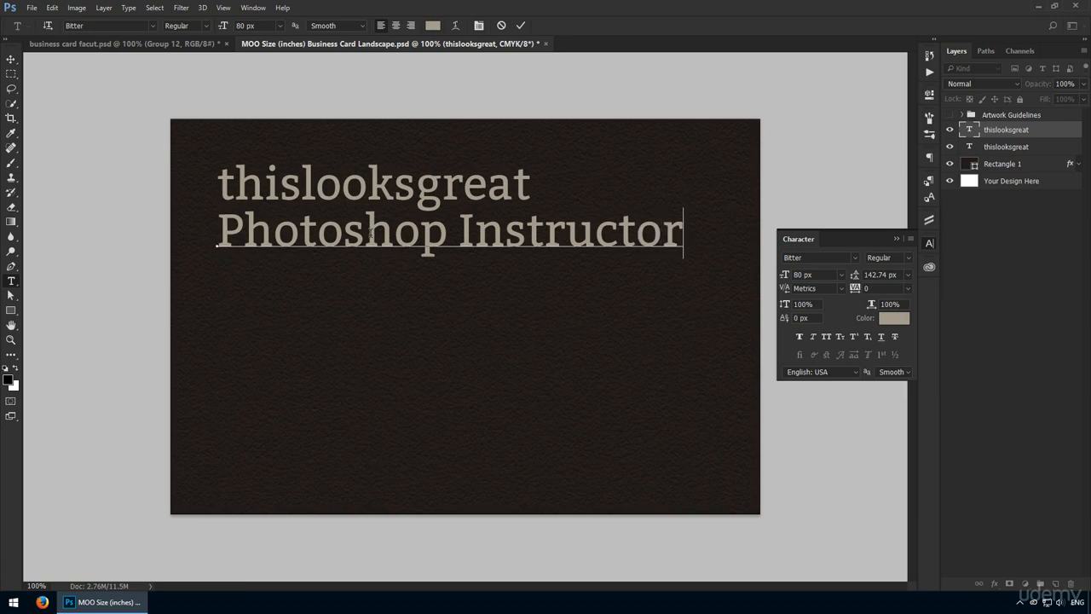
{"action": "key", "text": "ctrl+Return"}
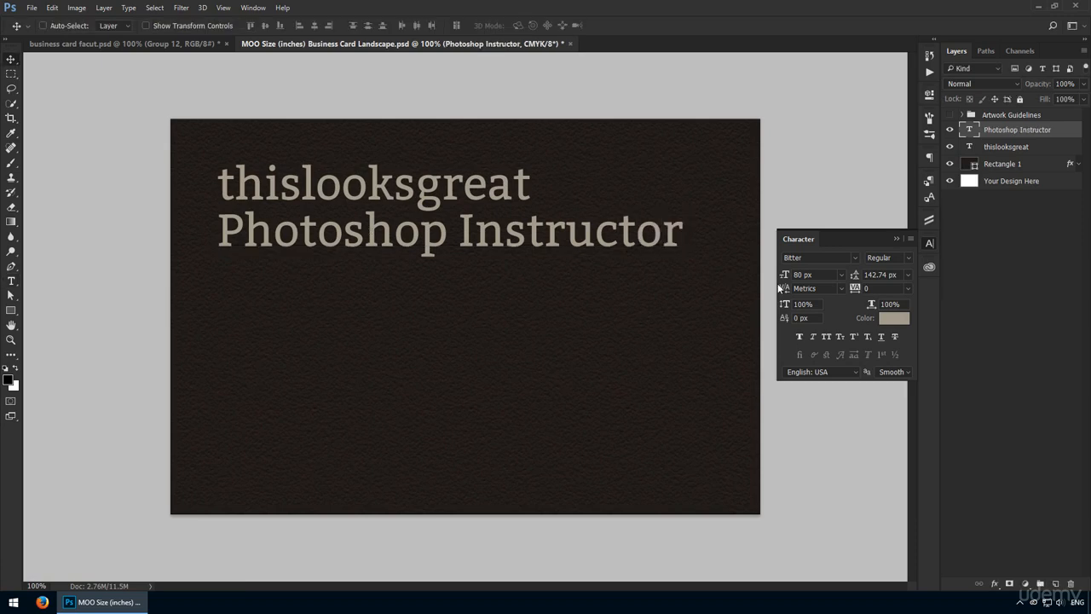
- Format the "Photoshop Instructor" line in Josefin Sans Regular at 40 px with Auto leading and All Caps
{"action": "left_click", "coordinate": [811, 275]}
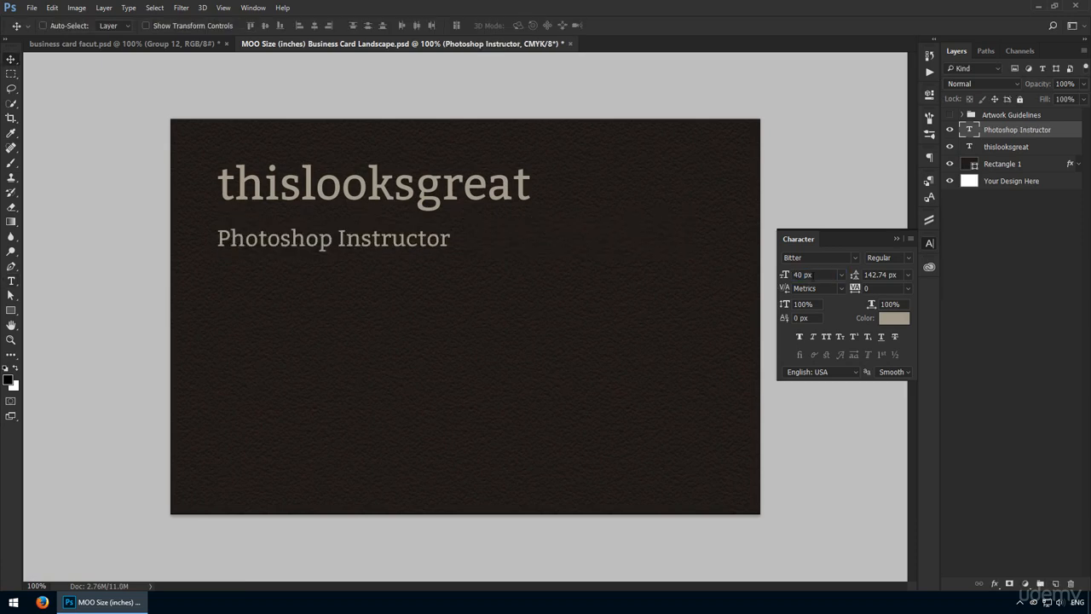
{"action": "left_click", "coordinate": [907, 274]}
{"action": "left_click", "coordinate": [904, 289]}
{"action": "left_click", "coordinate": [817, 258]}
{"action": "type", "text": "josefin"}
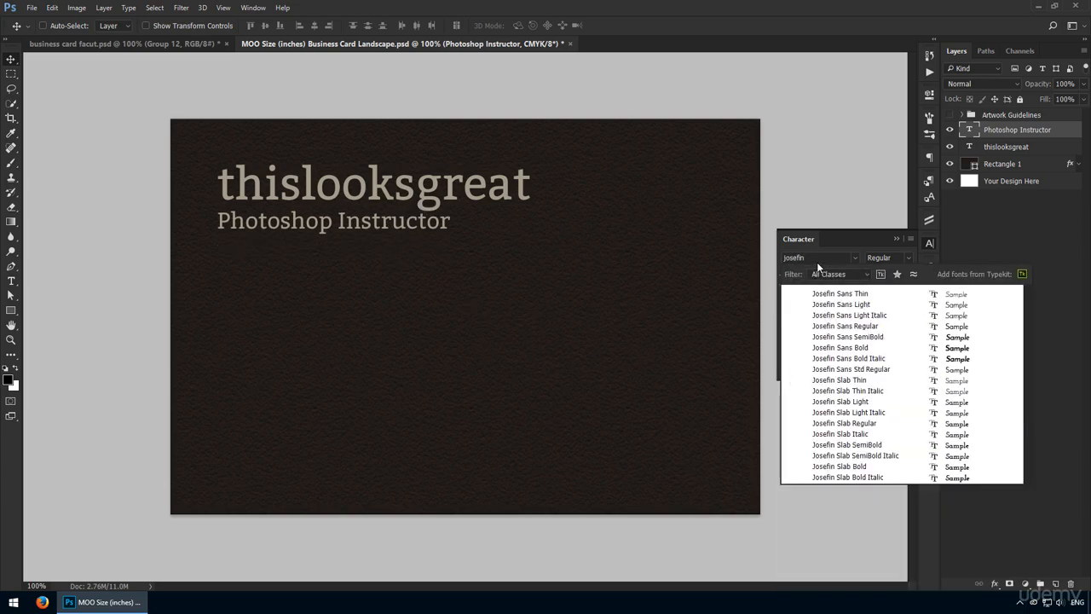
{"action": "left_click", "coordinate": [867, 326]}
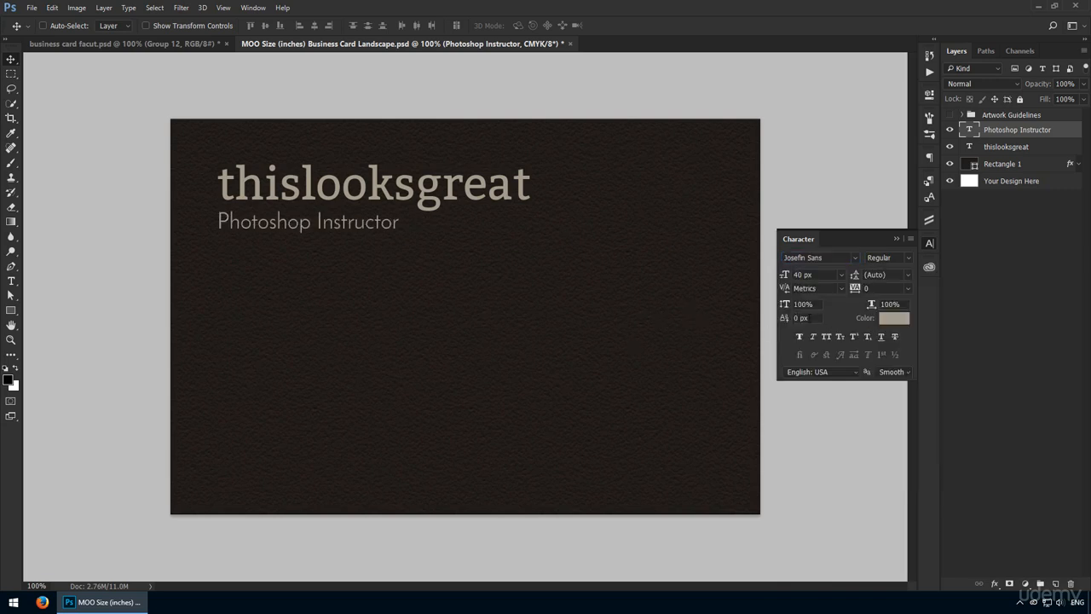
{"action": "left_click", "coordinate": [831, 337]}
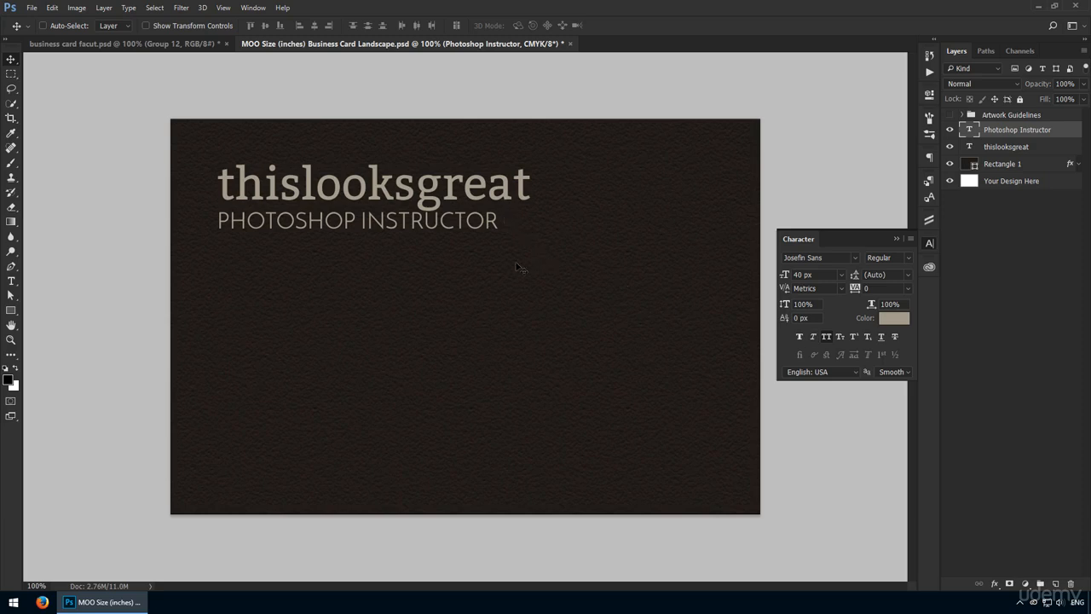
- Hide the extras and nudge the job title line down to leave a small gap below the heading
{"action": "key", "text": "ctrl+h"}
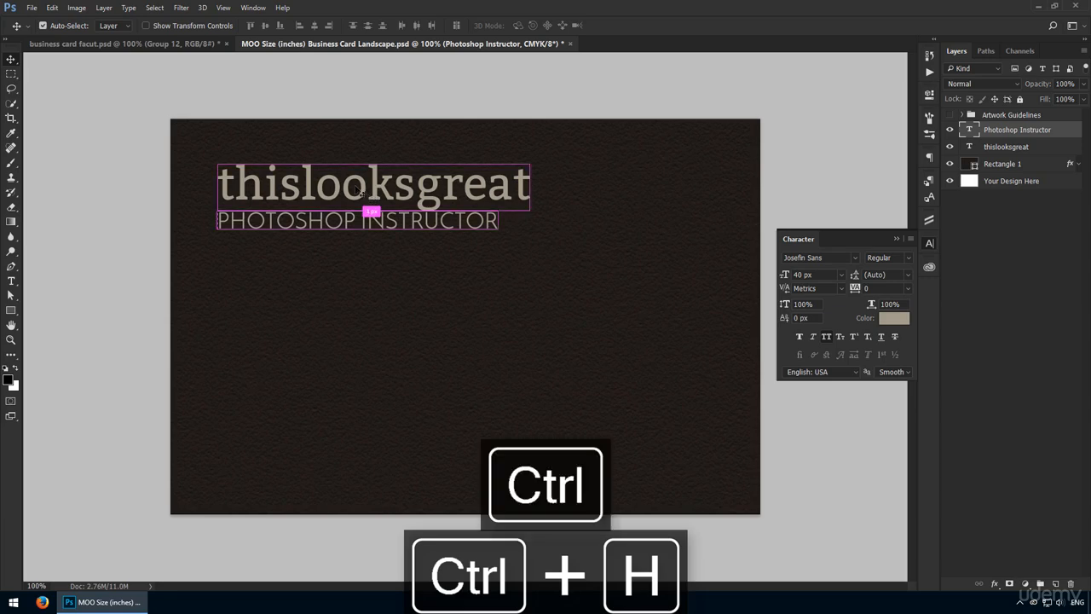
{"action": "left_click_drag", "start_coordinate": [372, 196], "coordinate": [416, 190]}
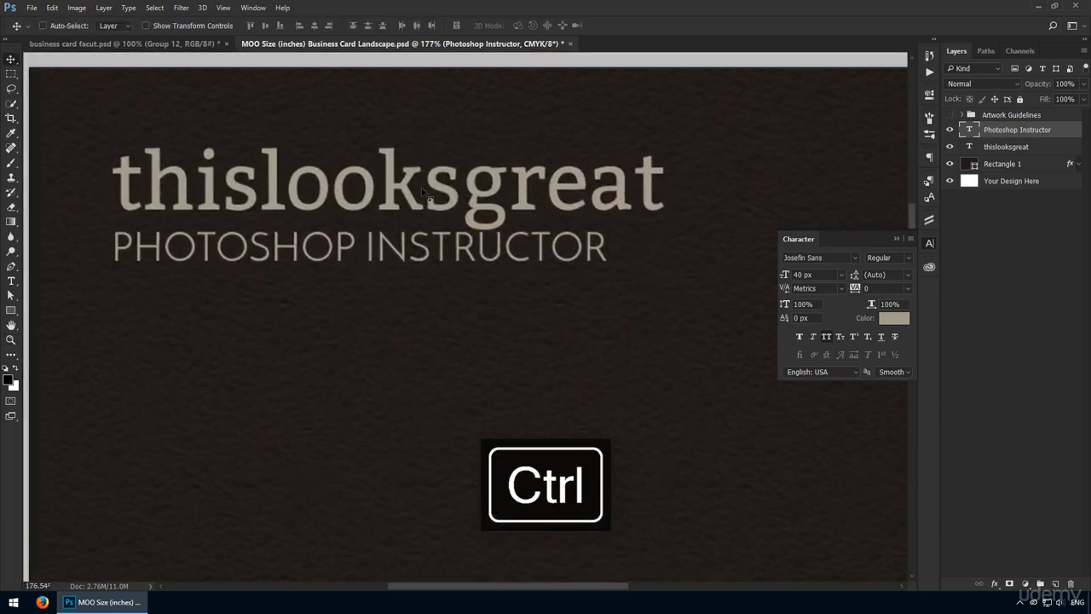
{"action": "key", "text": "shift+Down"}
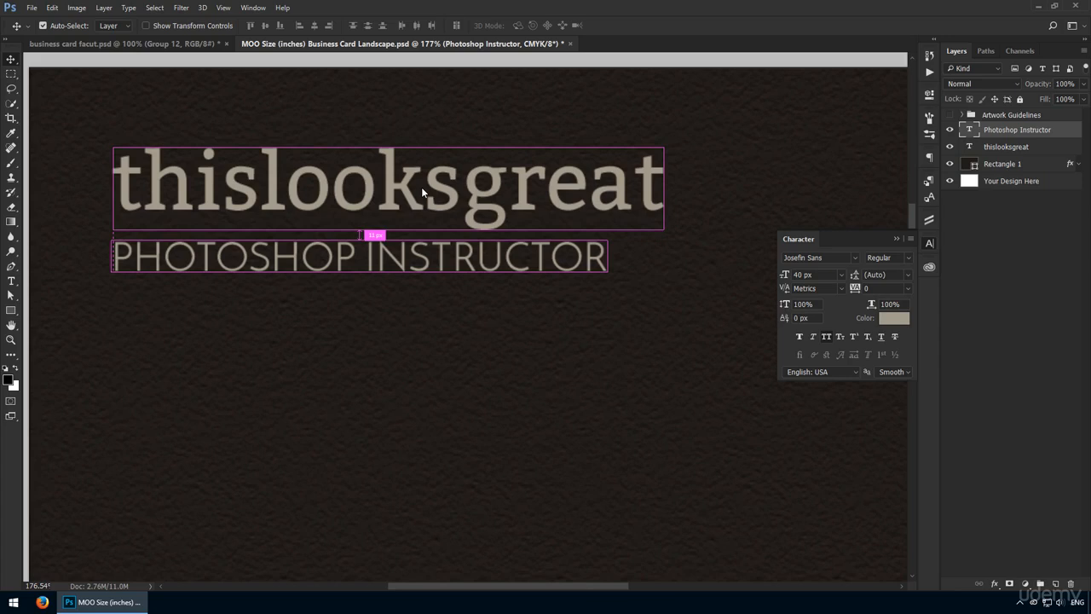
{"action": "key", "text": "Down"}
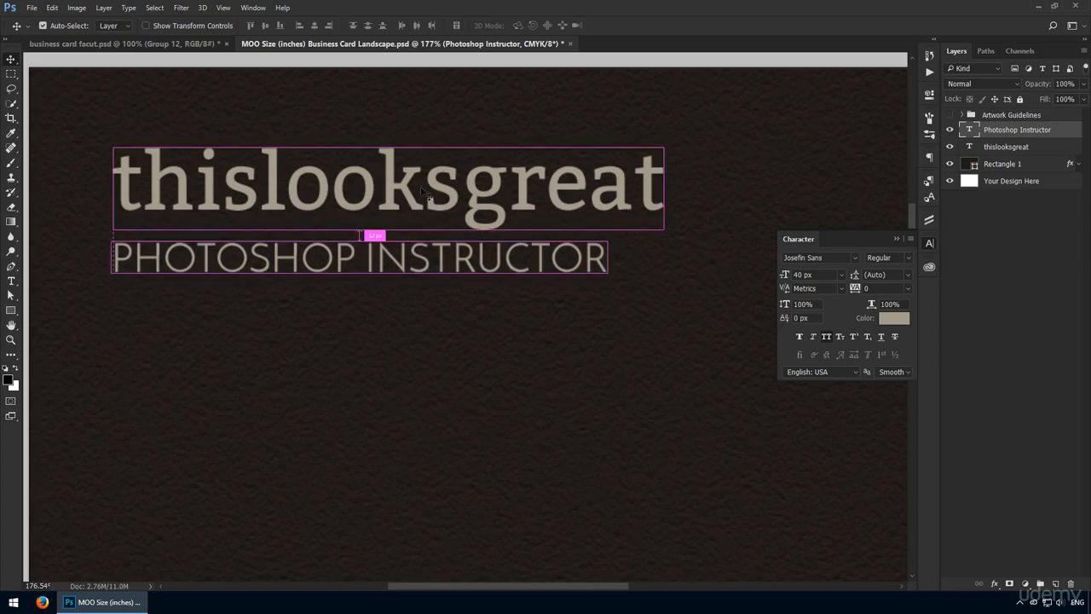
{"action": "key", "text": "Up"}
{"action": "key", "text": "Up"}
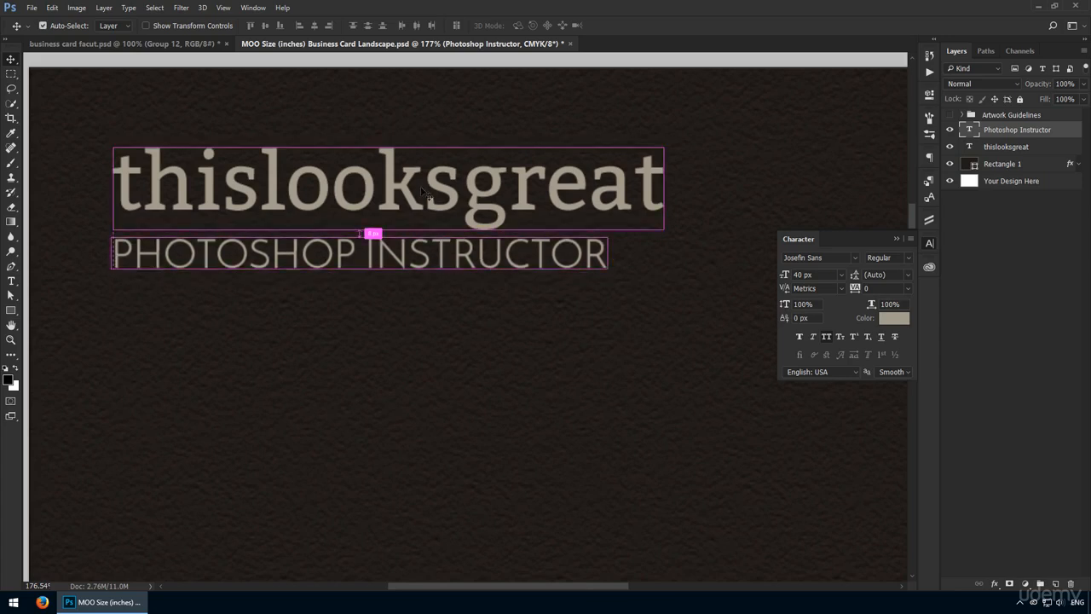
{"action": "key", "text": "ctrl+1"}
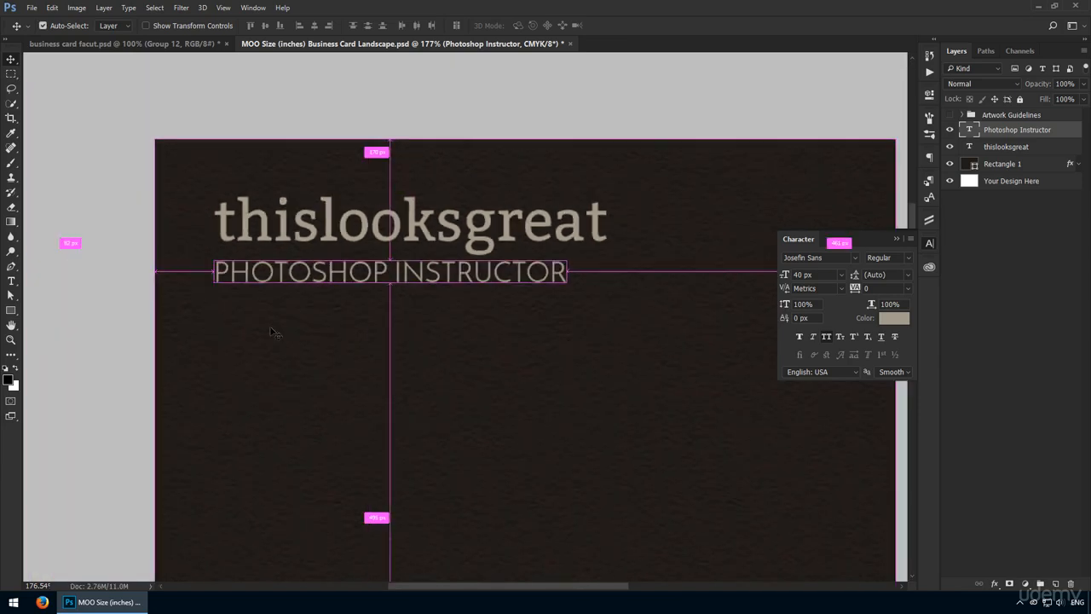
- Select both text lines and move them together slightly right and down, away from the card's edges
{"action": "left_click", "coordinate": [223, 203], "text": "ctrl+shift"}
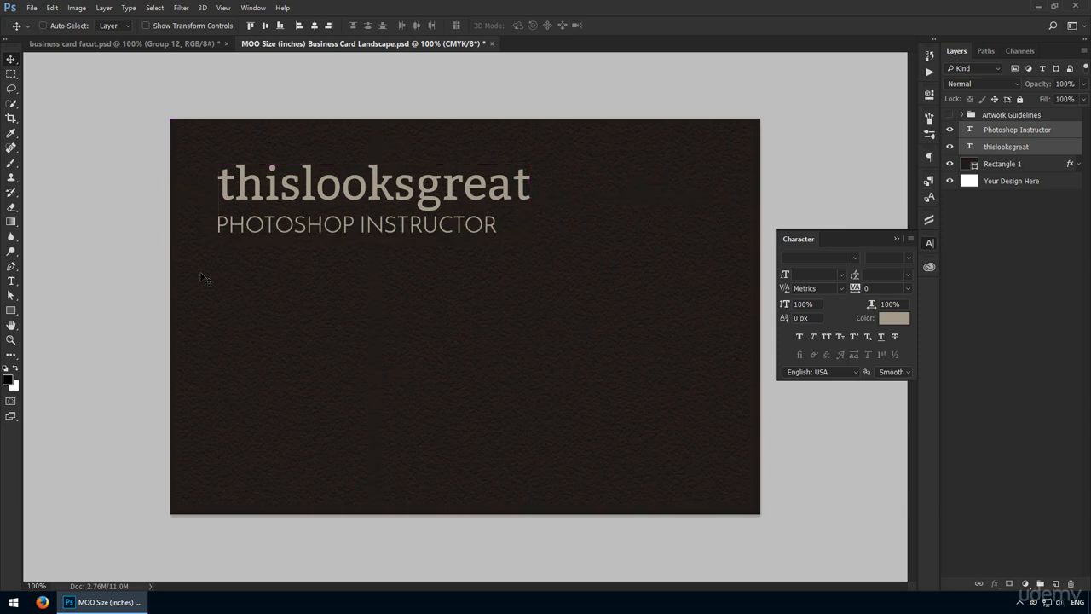
{"action": "key", "text": "shift+Right"}
{"action": "key", "text": "shift+Right"}
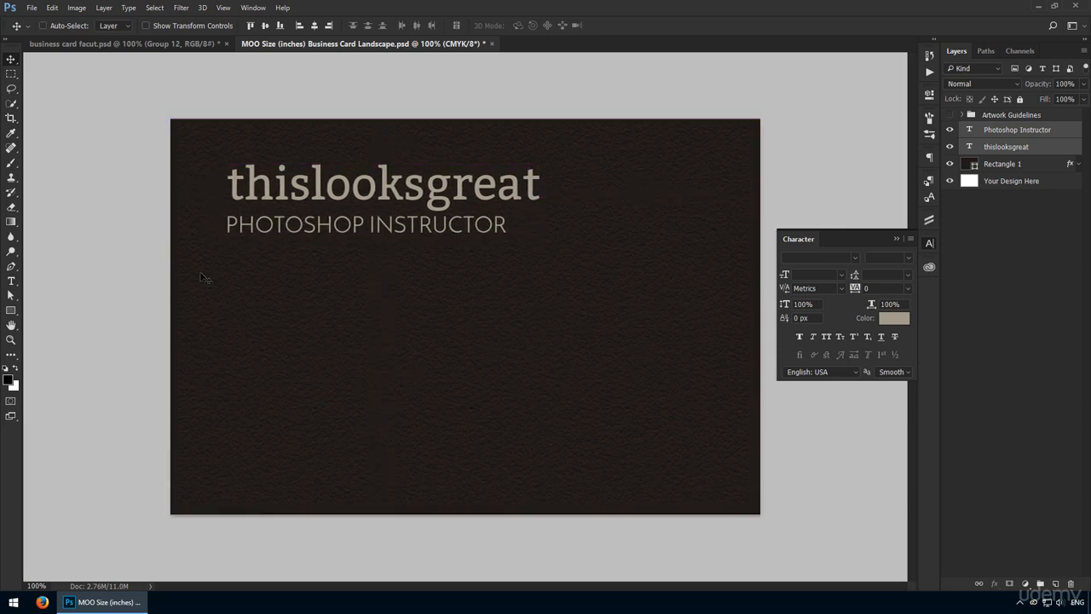
{"action": "key", "text": "Left"}
{"action": "key", "text": "Left"}
{"action": "key", "text": "Left"}
{"action": "key", "text": "shift+Down"}
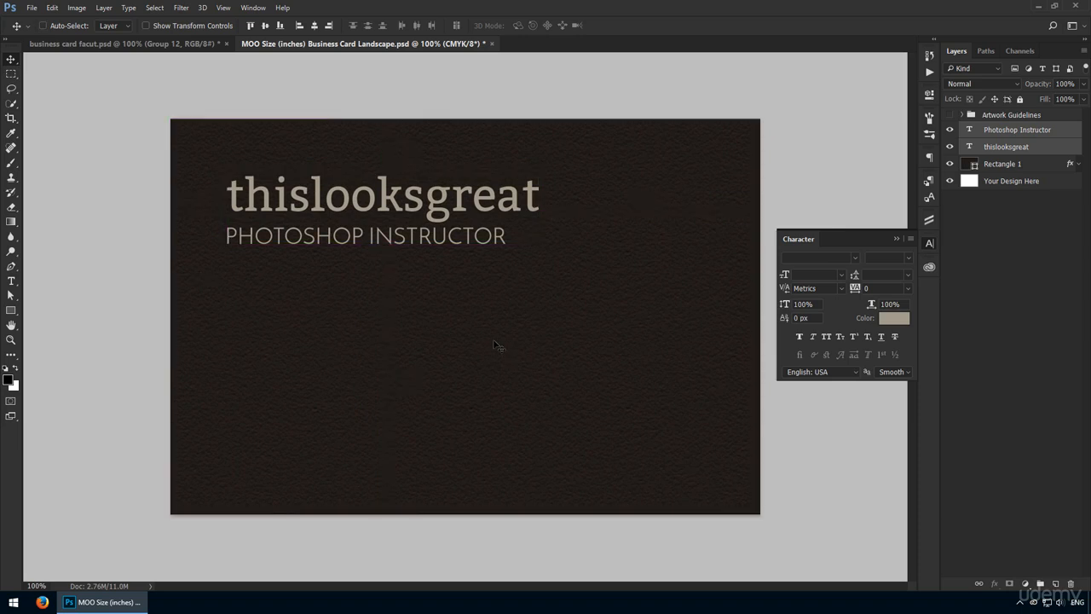
- Set the leading of the "thislooksgreat" heading to Auto, then reselect the heading and reopen its character settings
{"action": "left_click", "coordinate": [1010, 133]}
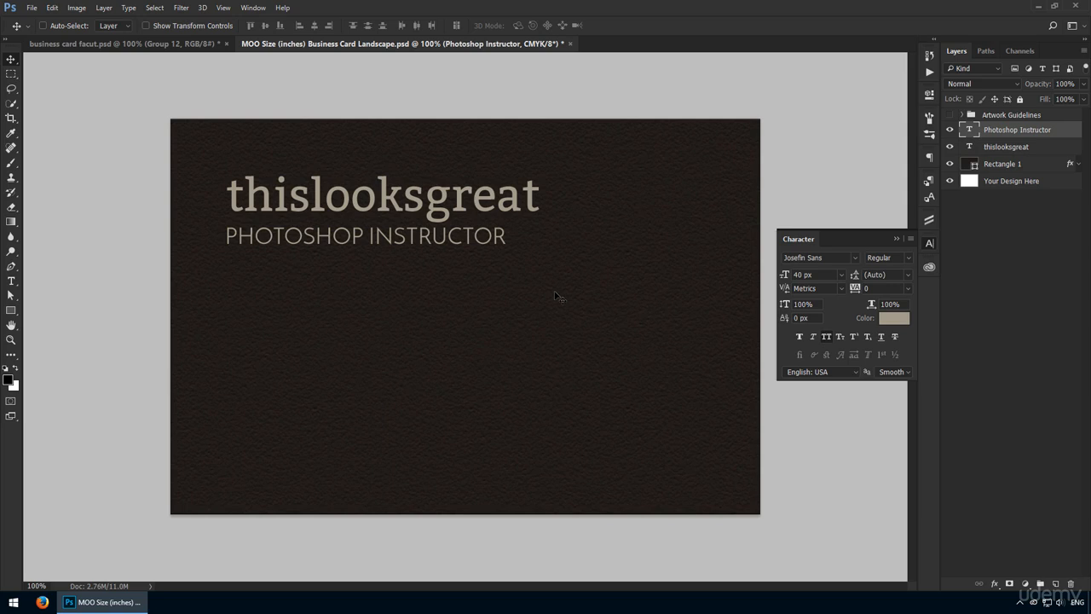
{"action": "left_click", "coordinate": [523, 201], "text": "ctrl"}
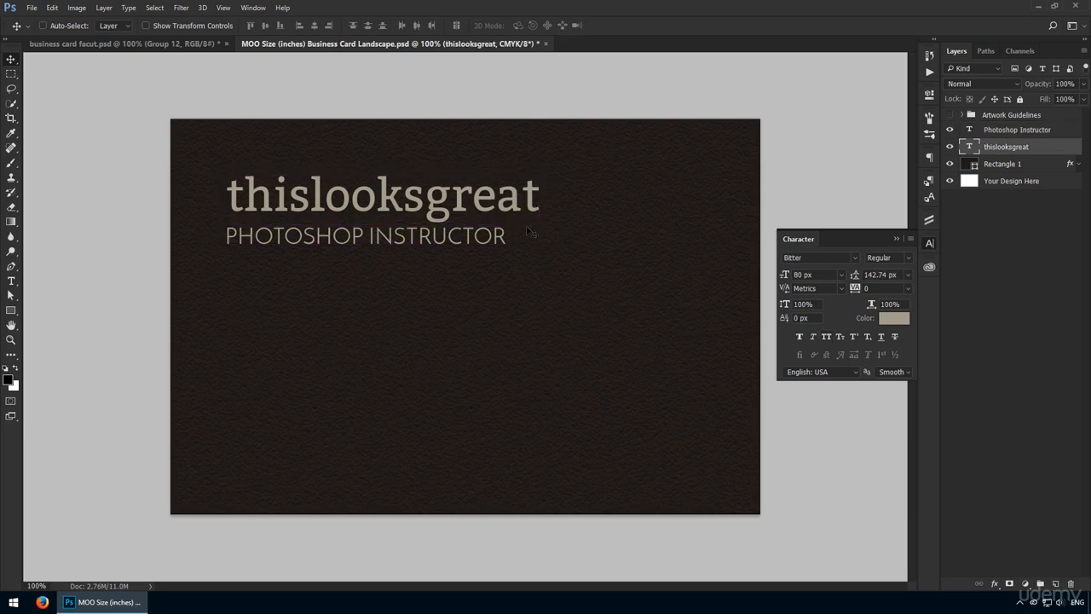
{"action": "left_click", "coordinate": [908, 275]}
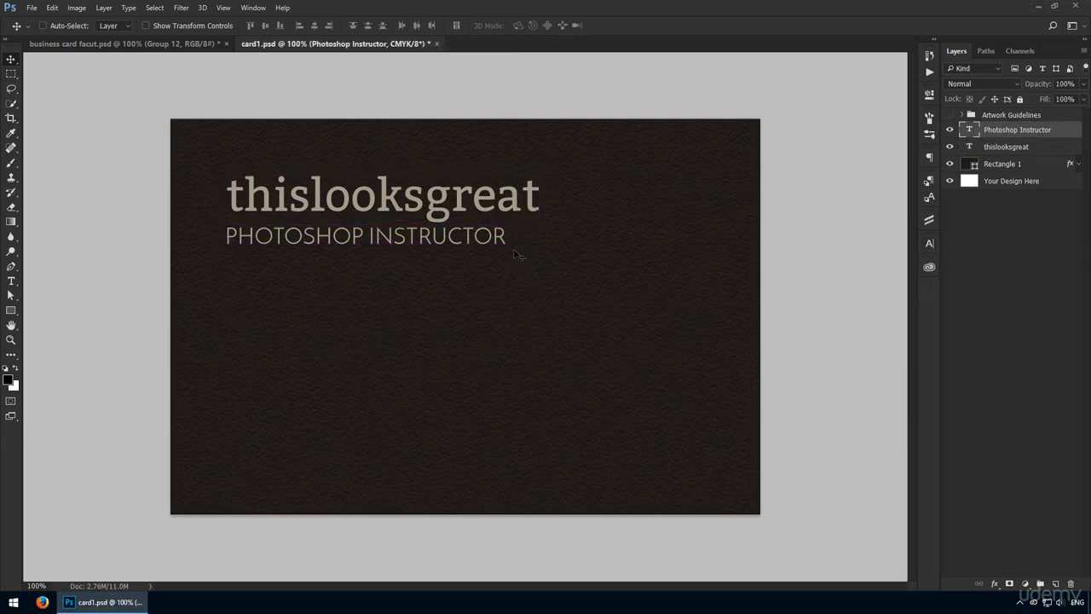
{"action": "left_click", "coordinate": [523, 201], "text": "ctrl"}
{"action": "left_click", "coordinate": [928, 240]}
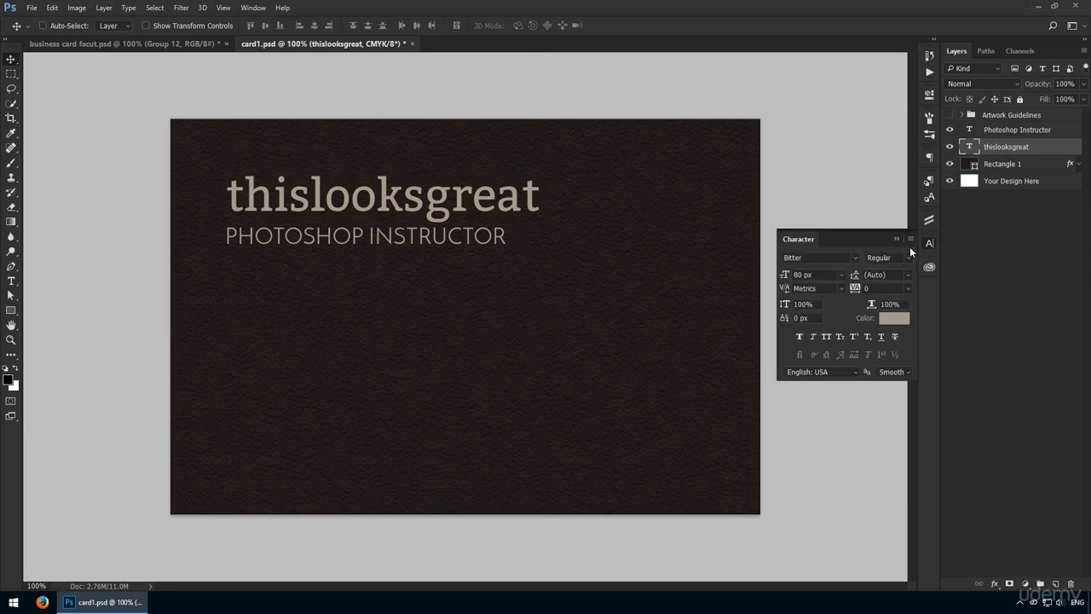
- Set the font style of the "thislooksgreat" heading to Bold
{"action": "left_click", "coordinate": [909, 254]}
{"action": "left_click", "coordinate": [912, 286]}
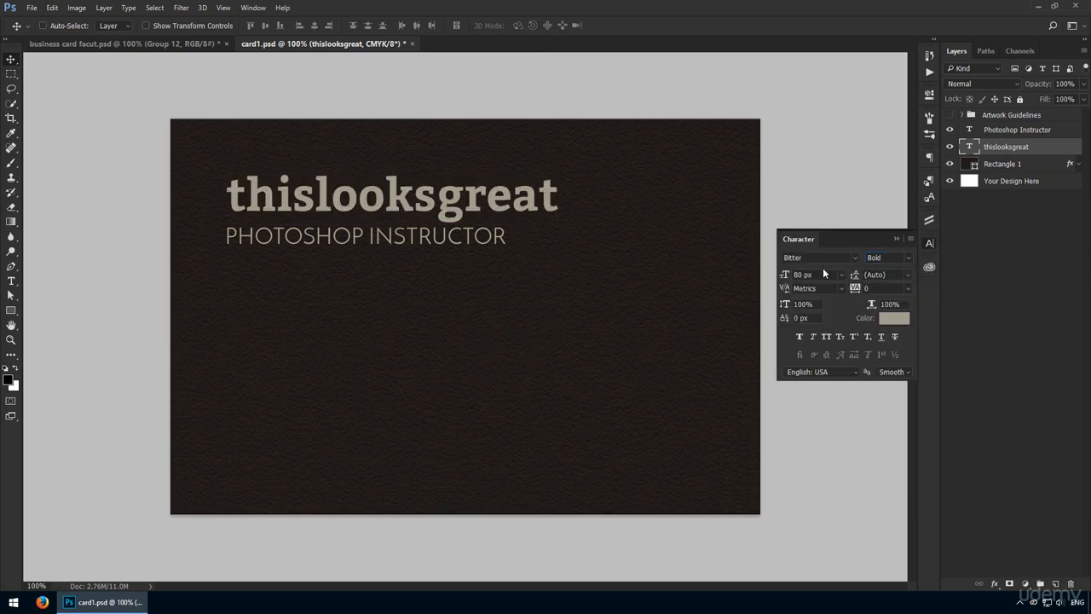
{"action": "left_click", "coordinate": [930, 242]}
- Create a thin 838 × 3 px rectangle line below the text and centre it horizontally on the canvas
{"action": "key", "text": "u"}
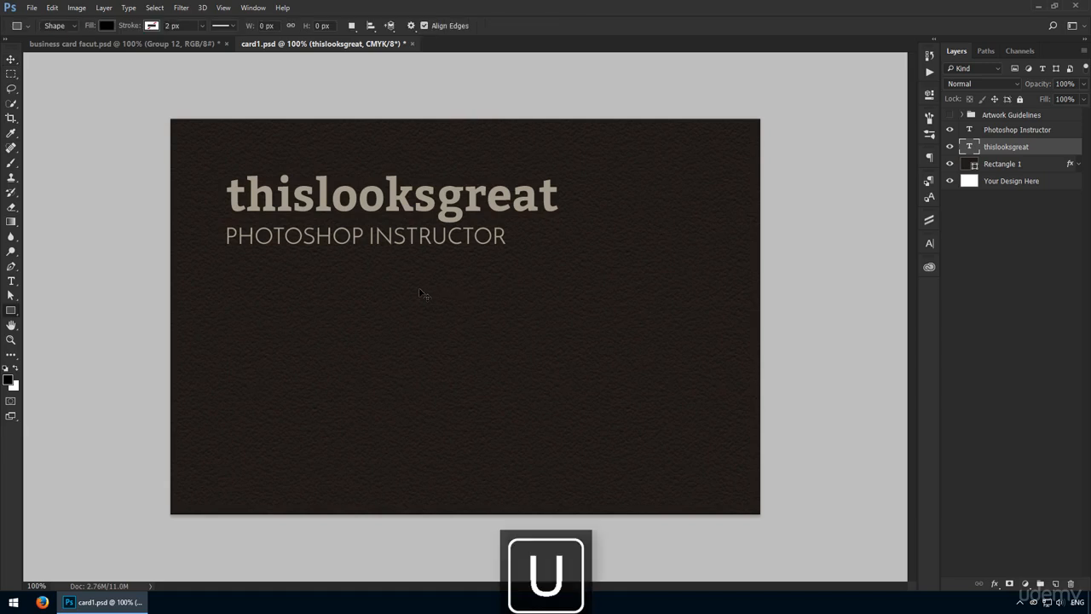
{"action": "left_click", "coordinate": [298, 303]}
{"action": "type", "text": "838"}
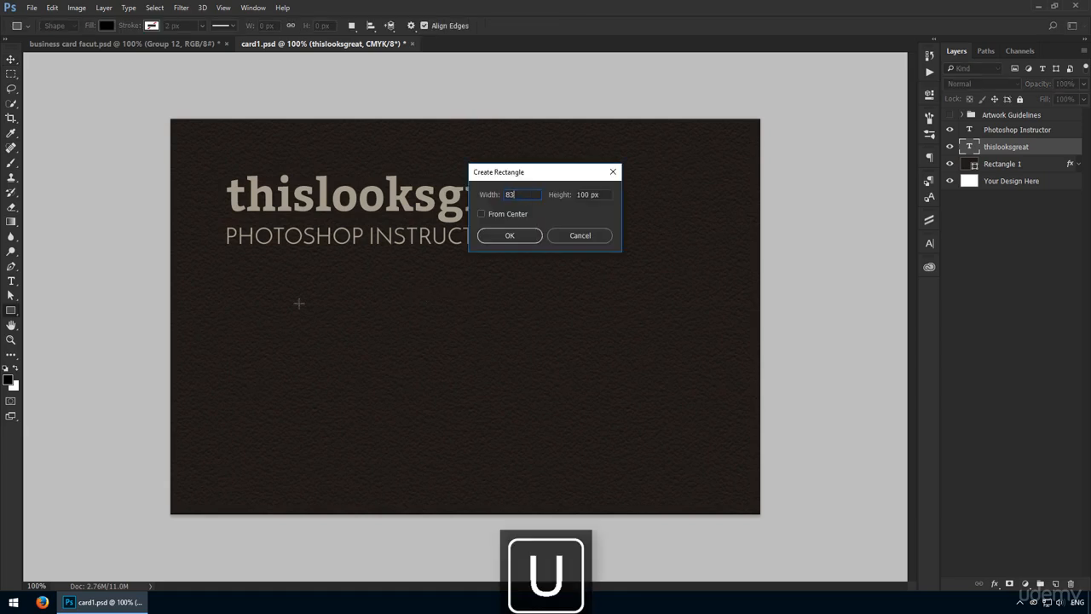
{"action": "key", "text": "Tab"}
{"action": "type", "text": "3"}
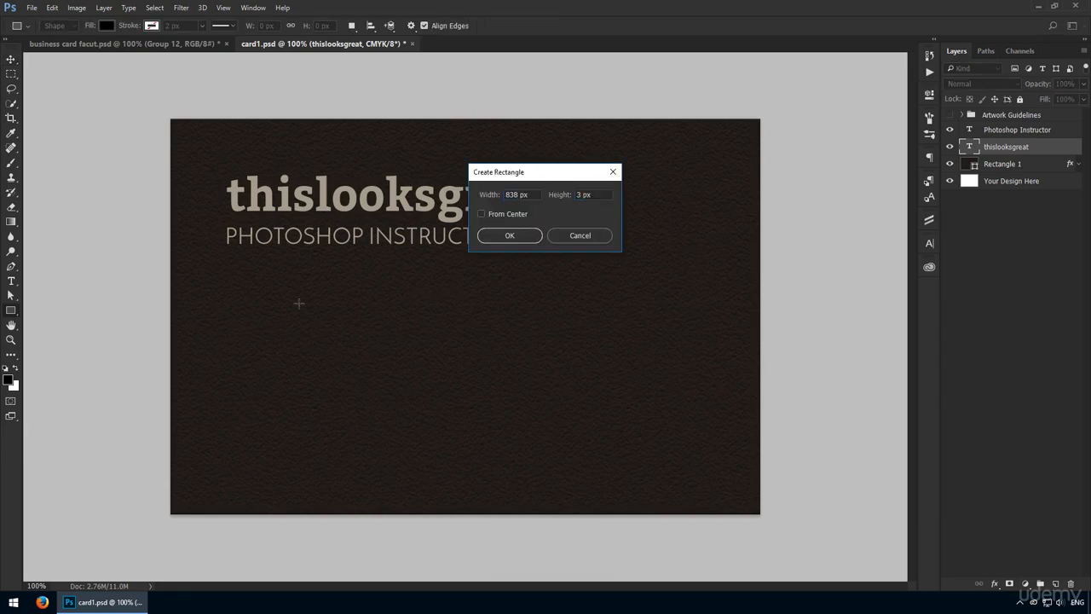
{"action": "key", "text": "Return"}
{"action": "key", "text": "v"}
{"action": "key", "text": "ctrl+a"}
{"action": "left_click", "coordinate": [314, 26]}
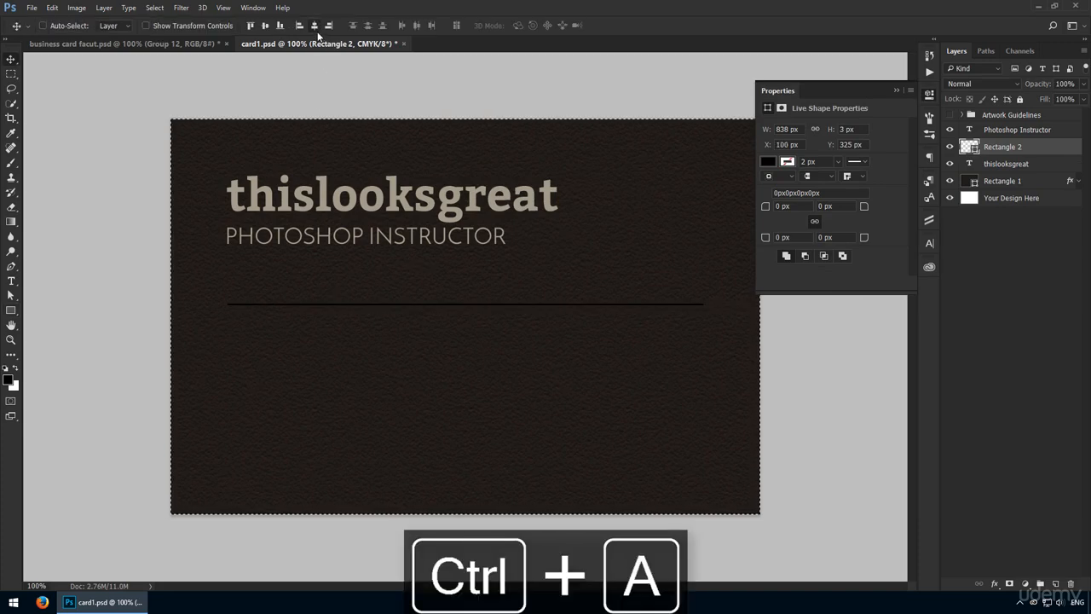
{"action": "key", "text": "ctrl+d"}
- Change the fill colour of the thin line to white
{"action": "double_click", "coordinate": [971, 149]}
{"action": "left_click_drag", "start_coordinate": [784, 281], "coordinate": [315, 51]}
{"action": "key", "text": "Return"}
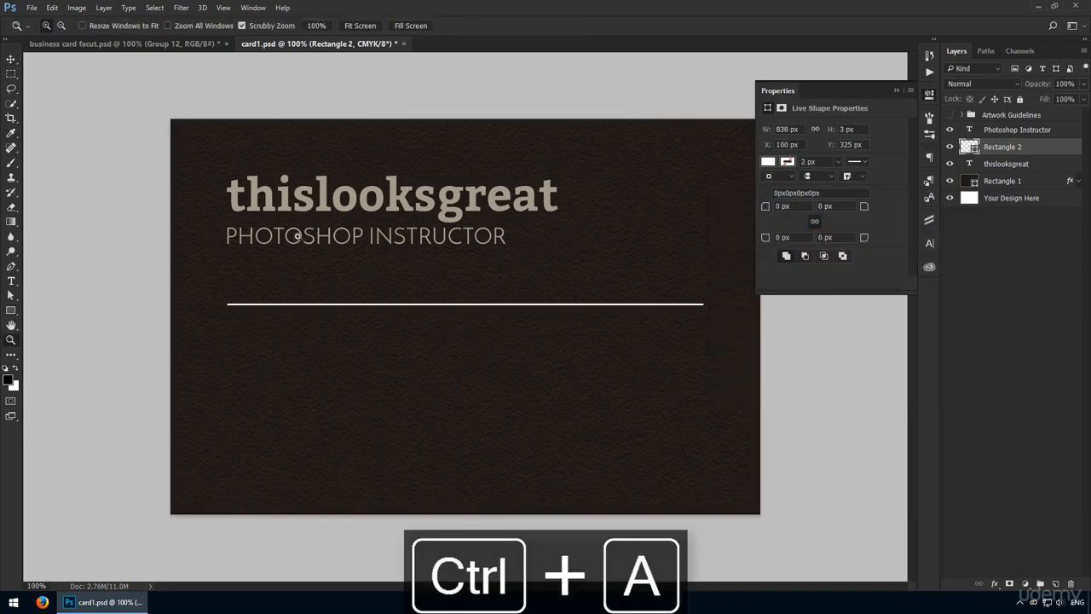
- Move the white line up into the gap between the heading and the job title, at Y 177 px
{"action": "left_click_drag", "start_coordinate": [297, 236], "coordinate": [383, 249]}
{"action": "left_click_drag", "start_coordinate": [394, 410], "coordinate": [391, 175]}
{"action": "left_click_drag", "start_coordinate": [298, 193], "coordinate": [357, 218]}
{"action": "key", "text": "shift+Down"}
{"action": "key", "text": "Down"}
{"action": "key", "text": "Down"}
{"action": "key", "text": "Down"}
{"action": "key", "text": "Down"}
{"action": "key", "text": "Down"}
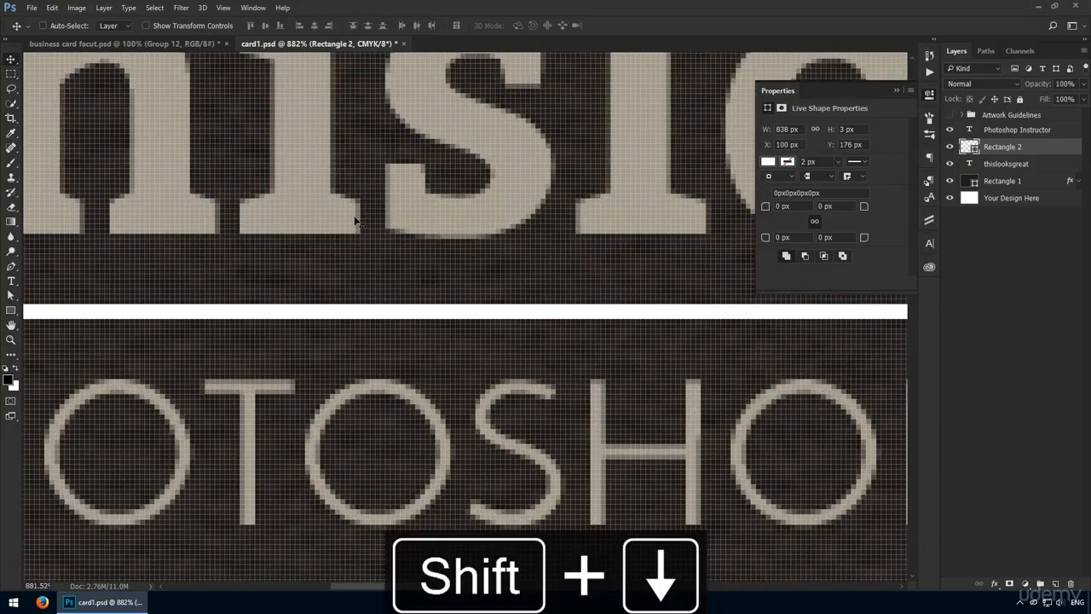
- Select the "Photoshop Instructor" text and nudge it down a few pixels to leave more space beneath the white line
{"action": "left_click_drag", "start_coordinate": [381, 411], "coordinate": [440, 314]}
{"action": "left_click", "coordinate": [440, 314], "text": "alt"}
{"action": "left_click", "coordinate": [440, 313], "text": "alt"}
{"action": "left_click", "coordinate": [440, 313], "text": "alt"}
{"action": "left_click", "coordinate": [440, 312], "text": "alt"}
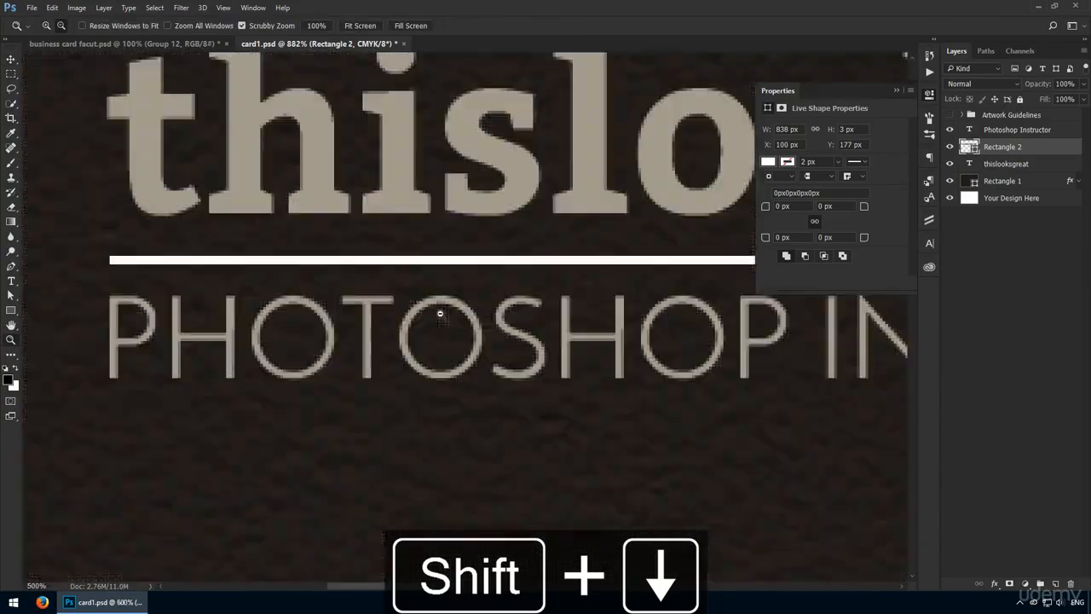
{"action": "left_click", "coordinate": [440, 312], "text": "alt"}
{"action": "left_click_drag", "start_coordinate": [493, 235], "coordinate": [217, 231]}
{"action": "left_click", "coordinate": [264, 328], "text": "ctrl"}
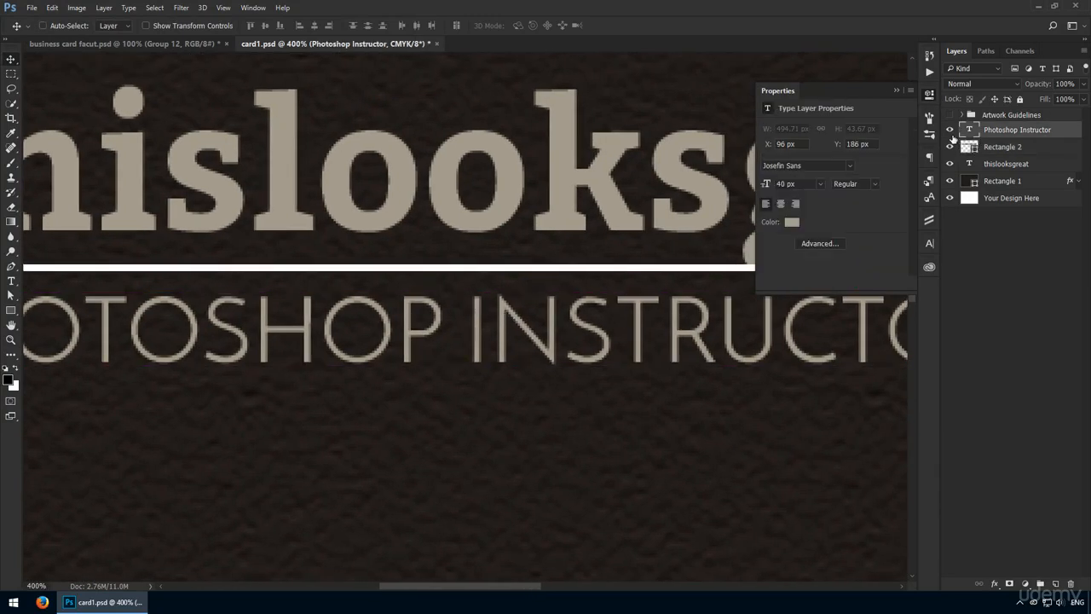
{"action": "left_click", "coordinate": [930, 97]}
{"action": "key", "text": "ctrl"}
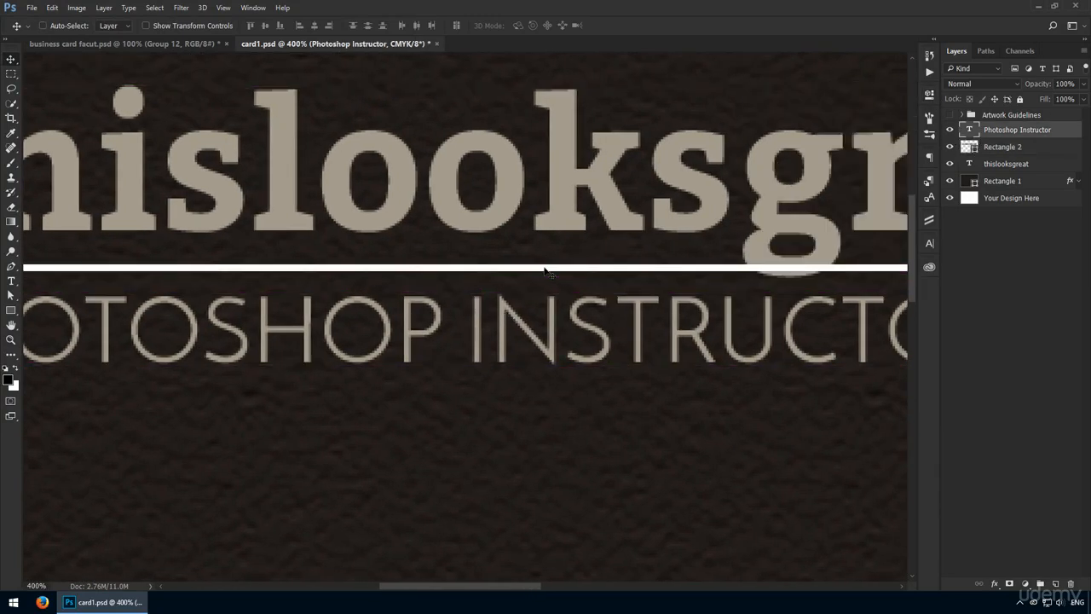
{"action": "key", "text": "Down"}
{"action": "key", "text": "Down"}
{"action": "key", "text": "Down"}
{"action": "key", "text": "Down"}
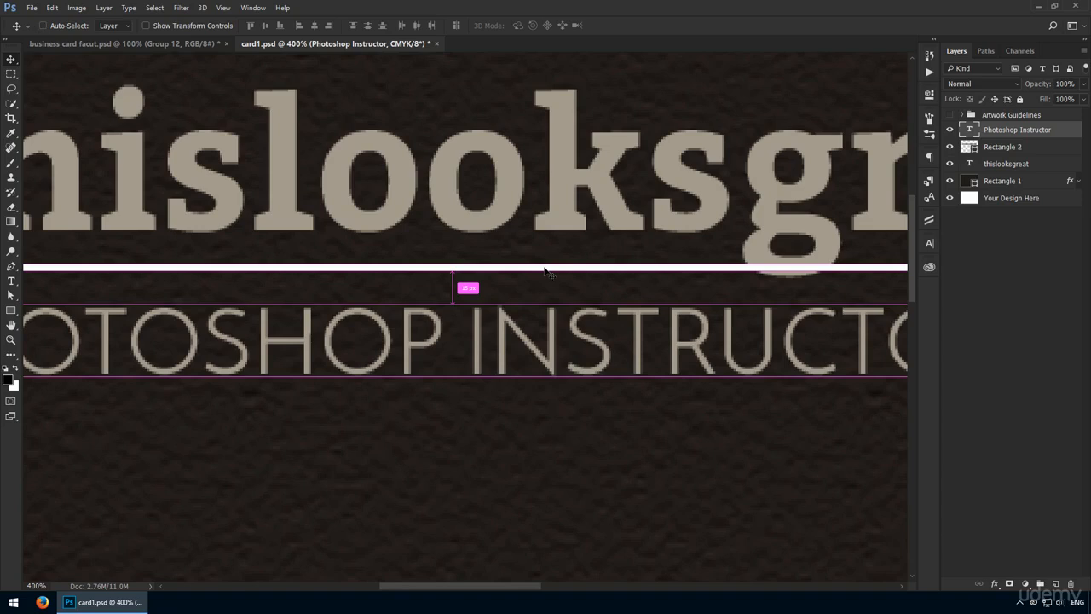
- Duplicate the white line and place the copy just below the job title
{"action": "left_click", "coordinate": [545, 271], "text": "ctrl"}
{"action": "key", "text": "ctrl+j"}
{"action": "left_click_drag", "start_coordinate": [546, 271], "coordinate": [574, 418]}
{"action": "key", "text": "ctrl+1"}
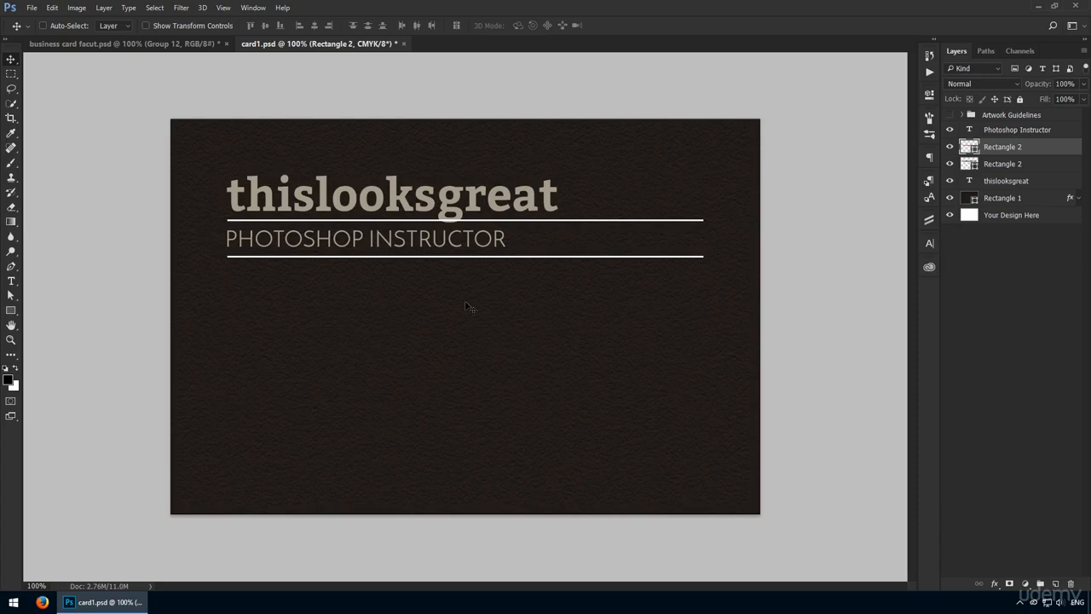
- Rename the lower line's layer "btm" and the upper line's layer "top"
{"action": "scroll", "coordinate": [478, 256], "scroll_direction": "up", "scroll_amount": 5}
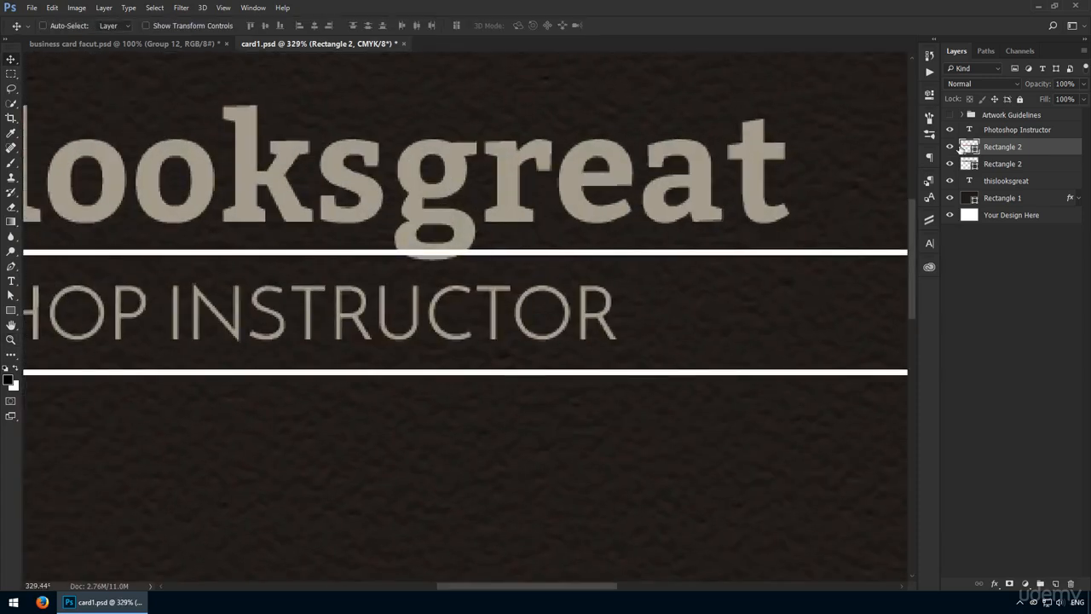
{"action": "double_click", "coordinate": [1003, 147]}
{"action": "type", "text": "btm"}
{"action": "double_click", "coordinate": [1004, 164]}
{"action": "type", "text": "top"}
{"action": "key", "text": "Return"}
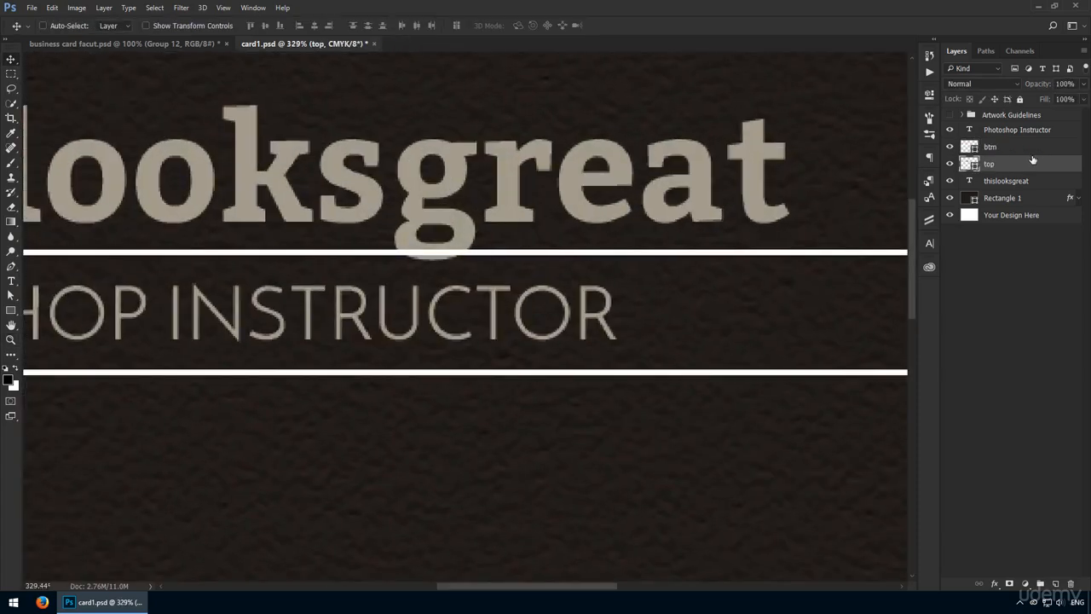
- Draw a helper rectangle about 62 × 24 px over the tail of the heading's "g" where it crosses the line
{"action": "key", "text": "u"}
{"action": "left_click_drag", "start_coordinate": [372, 226], "coordinate": [488, 270]}
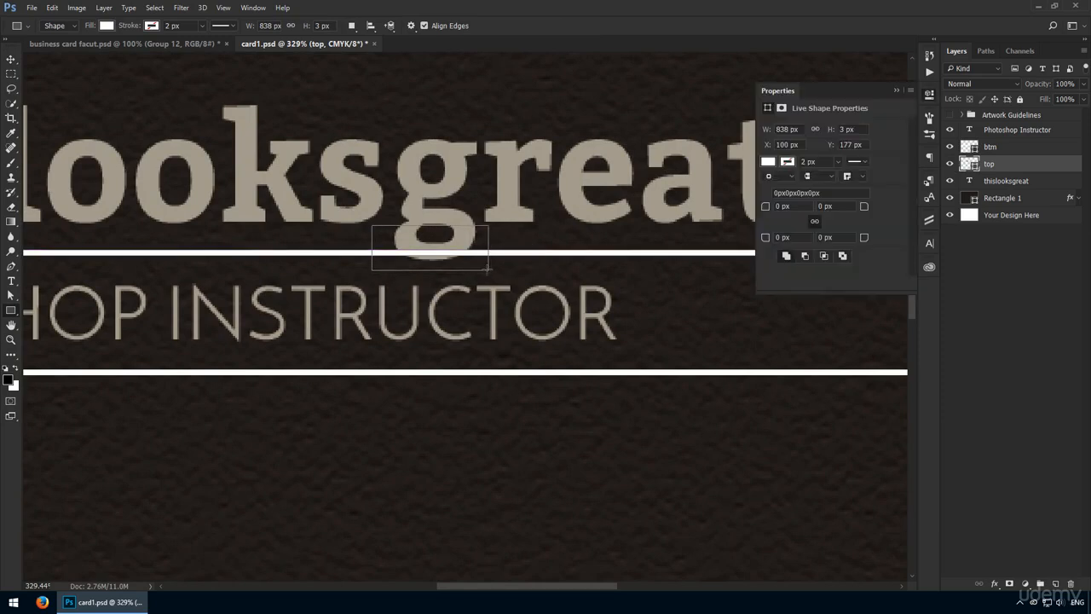
{"action": "key", "text": "v"}
- Load the helper rectangle's outline as a selection and hide that area of the "top" line with an inverted layer mask
{"action": "left_click", "coordinate": [969, 165], "text": "ctrl"}
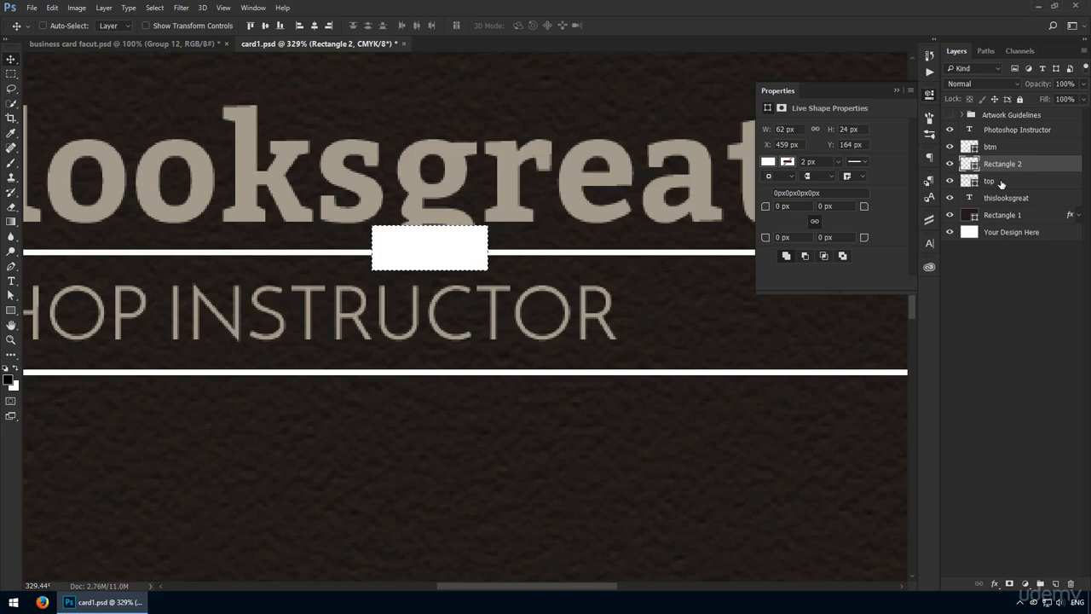
{"action": "left_click", "coordinate": [1002, 181]}
{"action": "left_click", "coordinate": [929, 95]}
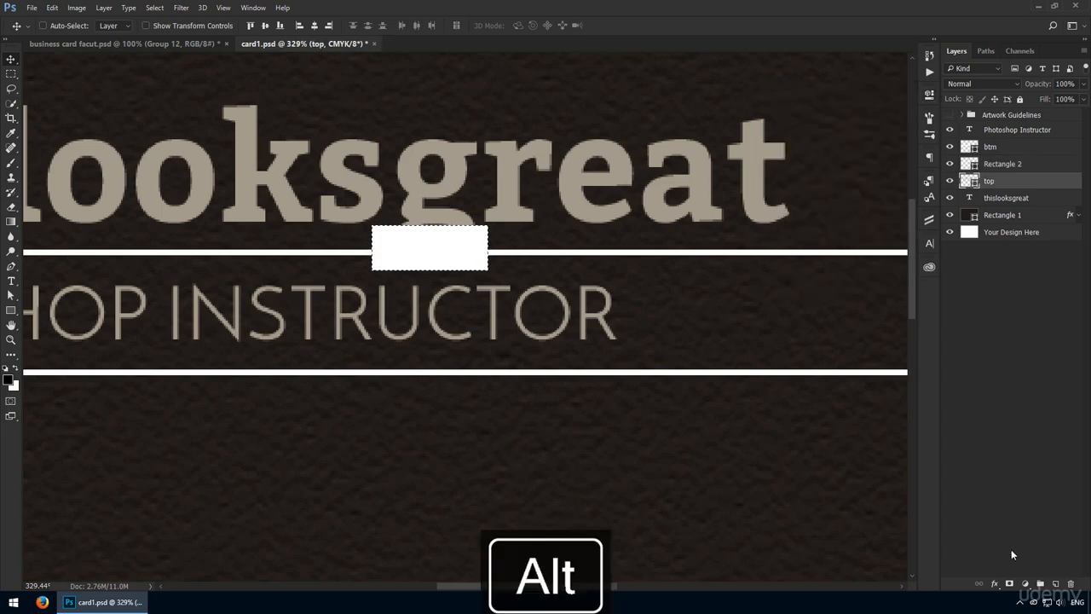
{"action": "left_click", "coordinate": [1008, 585], "text": "alt"}
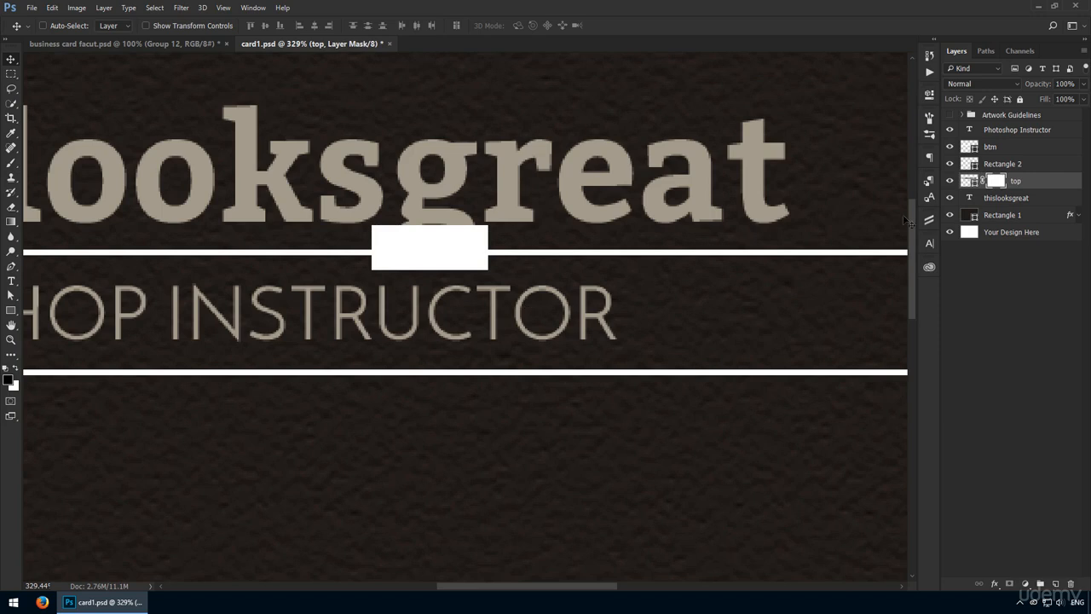
- Delete the helper rectangle layer covering the tail of the "g"
{"action": "left_click", "coordinate": [1023, 168]}
{"action": "key", "text": "Delete"}
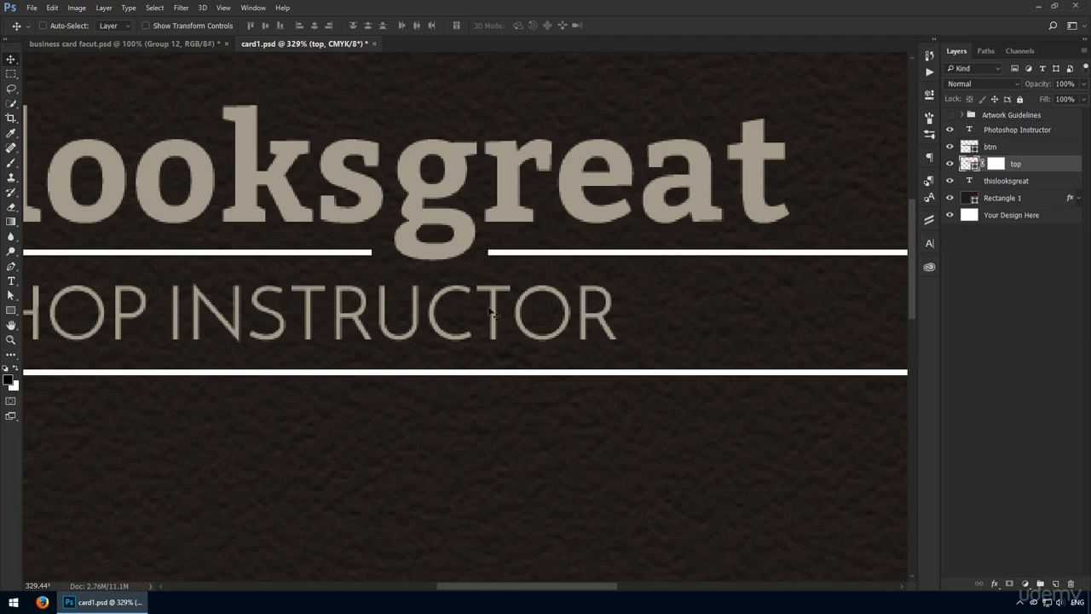
{"action": "key", "text": "ctrl+1"}
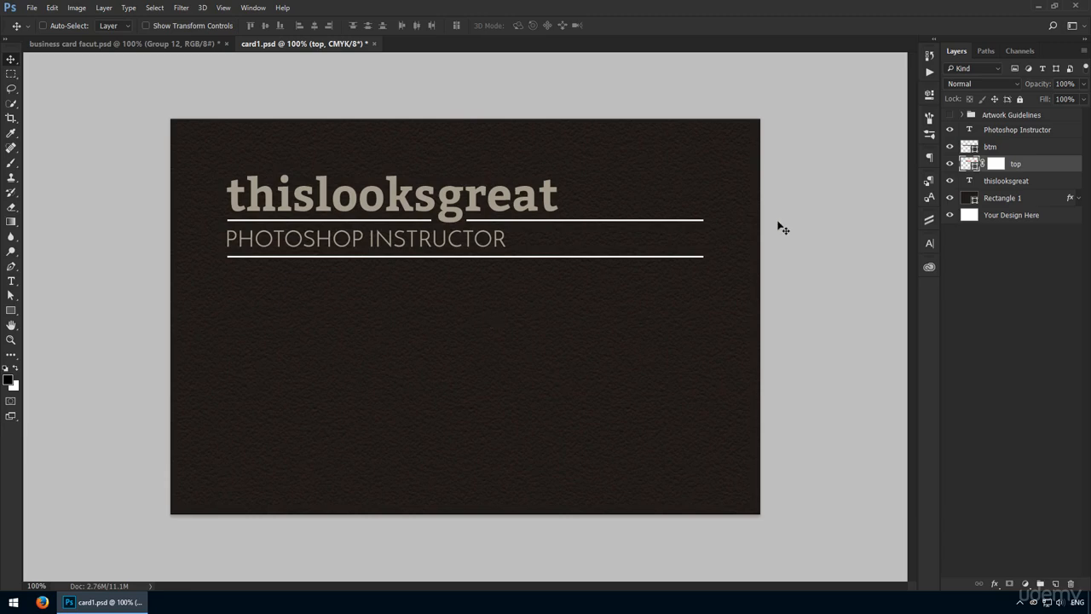
- Recolour the "top" and "btm" lines with the beige sampled from the heading text
{"action": "double_click", "coordinate": [965, 164]}
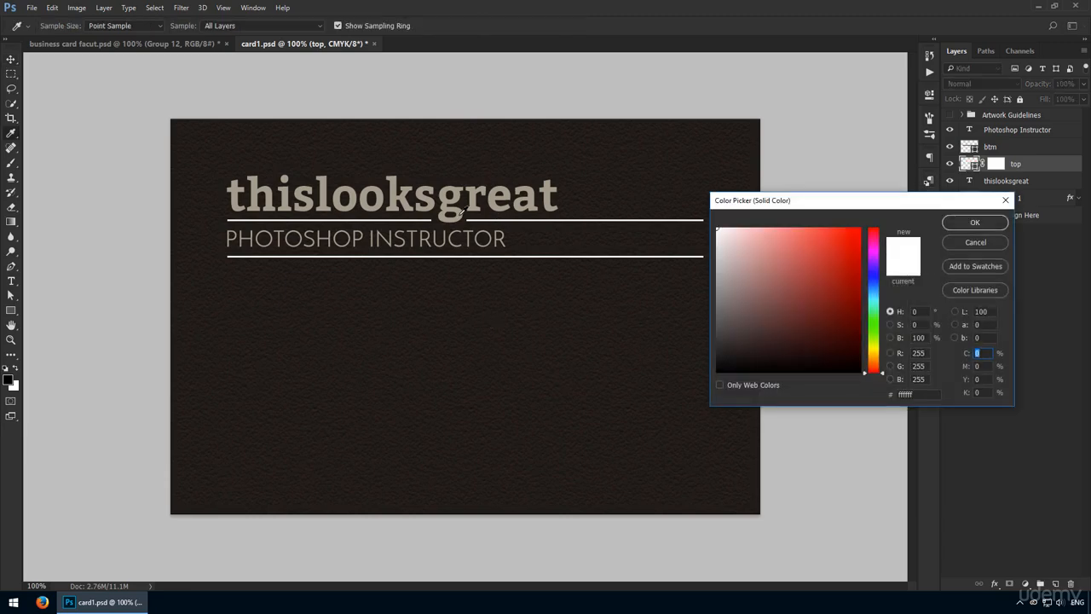
{"action": "left_click", "coordinate": [460, 214]}
{"action": "key", "text": "Return"}
{"action": "double_click", "coordinate": [973, 149]}
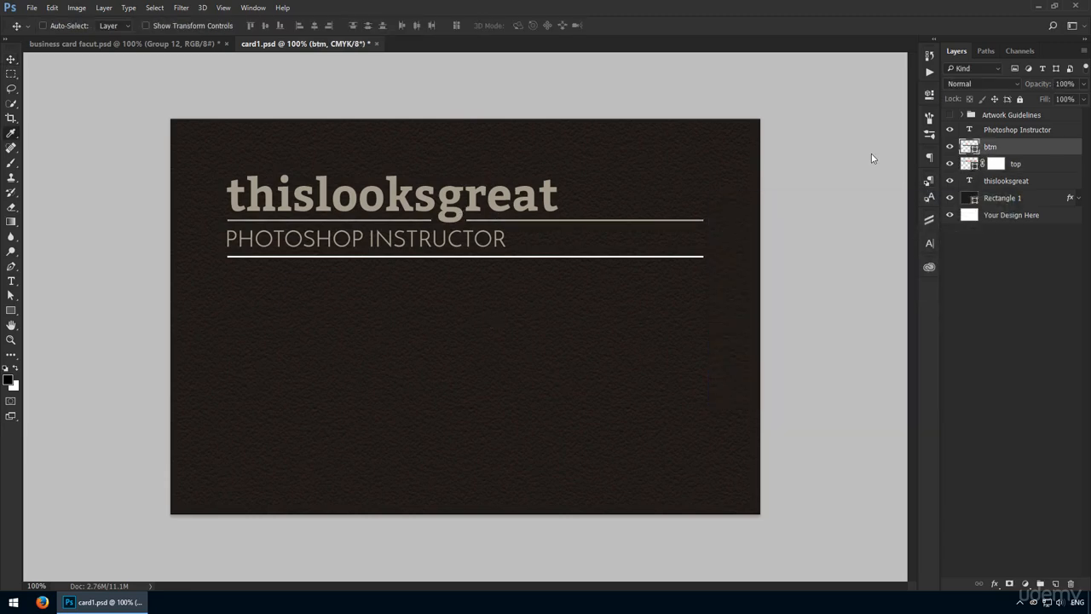
{"action": "left_click", "coordinate": [450, 204]}
{"action": "key", "text": "Return"}
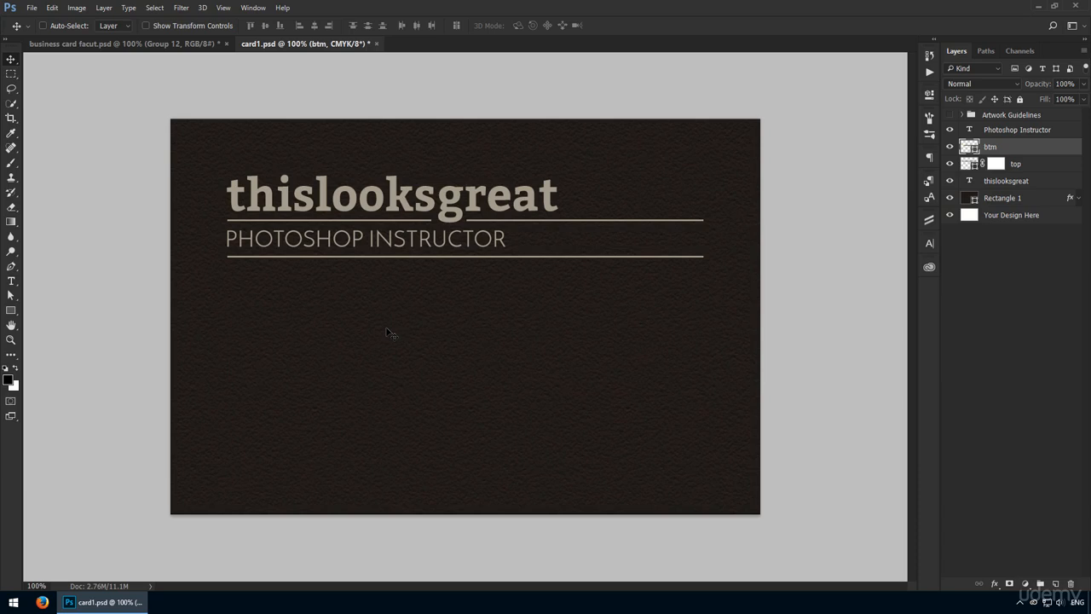
- Paste the contact details as a new text layer below the lines and move the block slightly down and left
{"action": "key", "text": "t"}
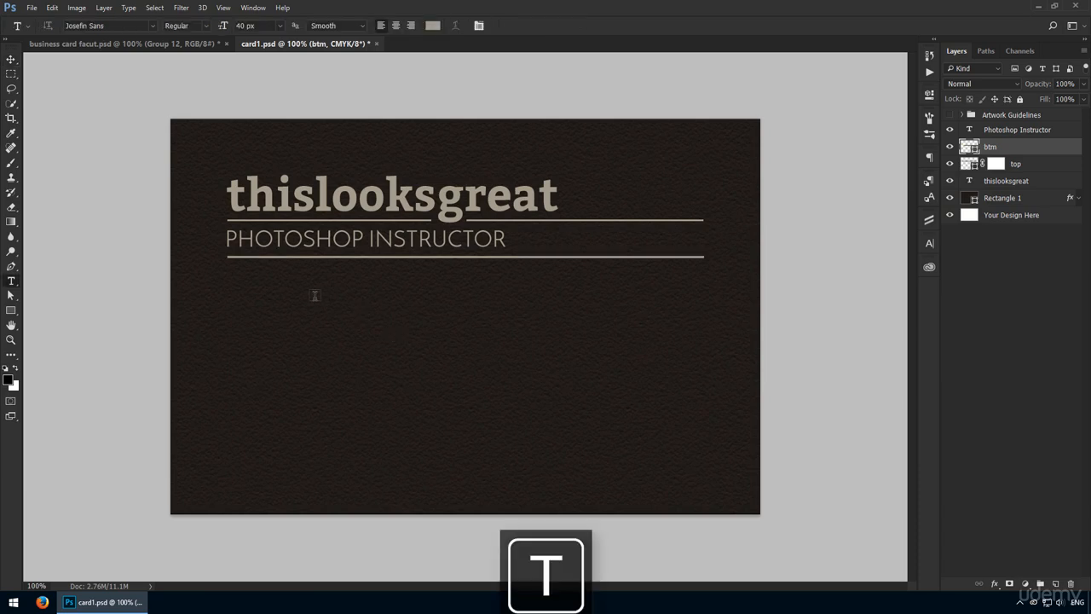
{"action": "left_click", "coordinate": [312, 293]}
{"action": "key", "text": "ctrl+v"}
{"action": "key", "text": "ctrl+Return"}
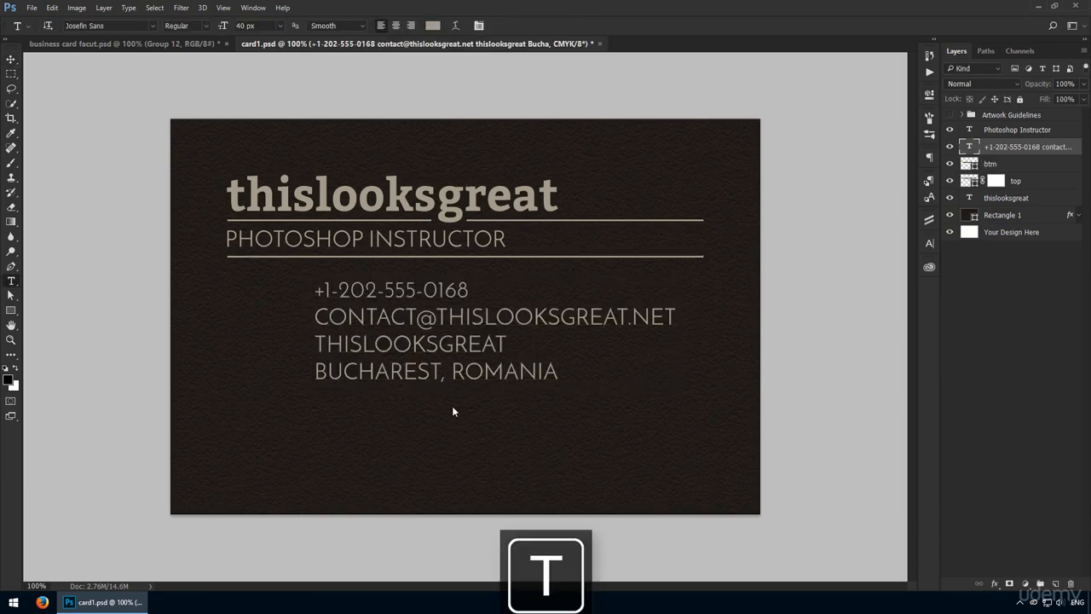
{"action": "key", "text": "v"}
{"action": "left_click_drag", "start_coordinate": [501, 298], "coordinate": [491, 316]}
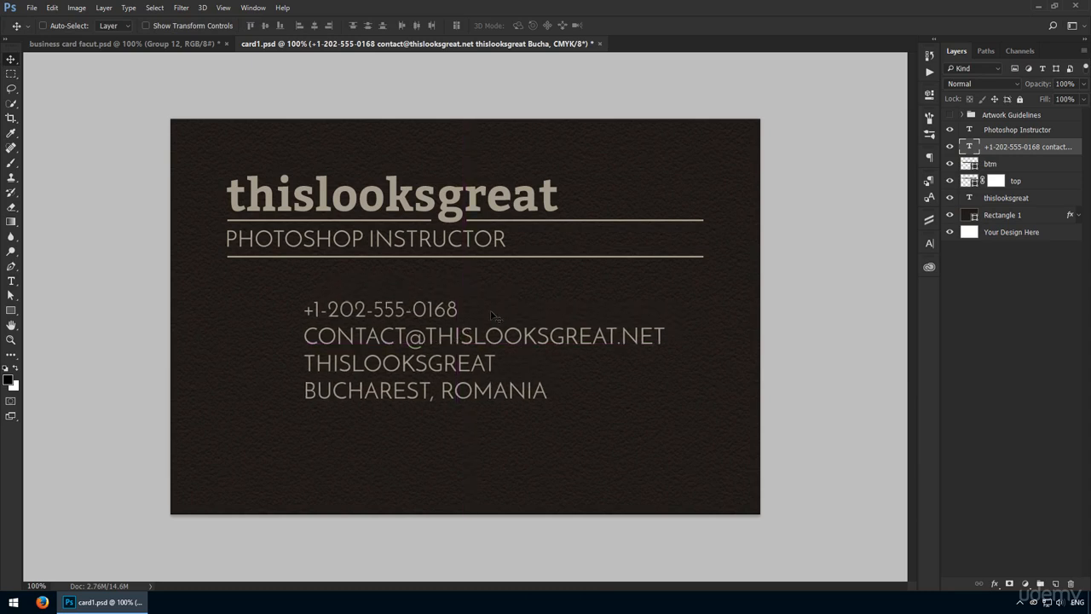
- Turn off All Caps for the contact text with 60 px leading, and shift the block slightly up and left
{"action": "left_click", "coordinate": [930, 242]}
{"action": "left_click", "coordinate": [828, 335]}
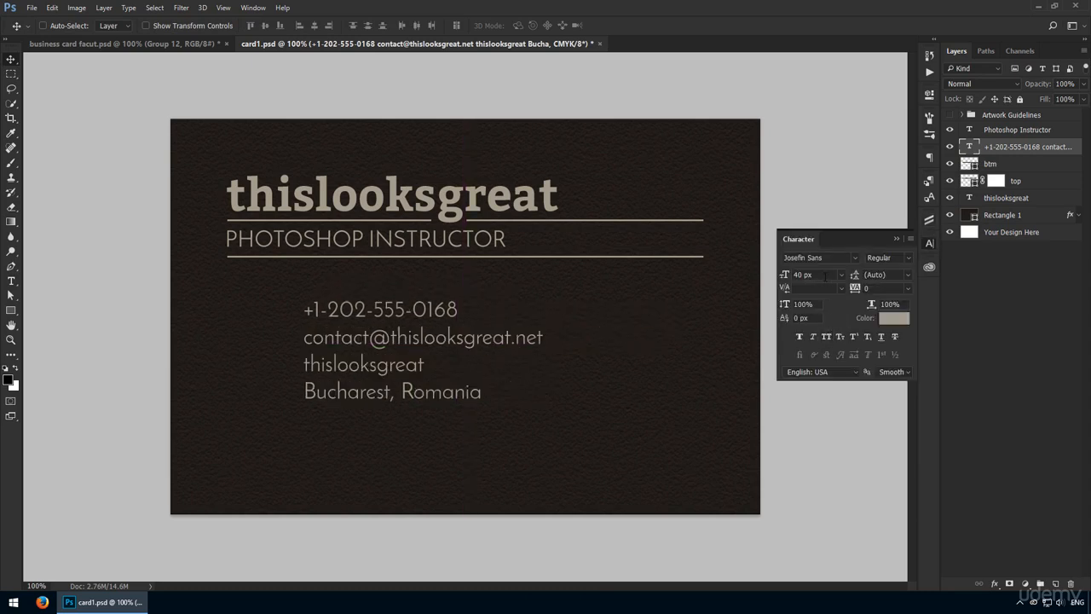
{"action": "left_click", "coordinate": [895, 273]}
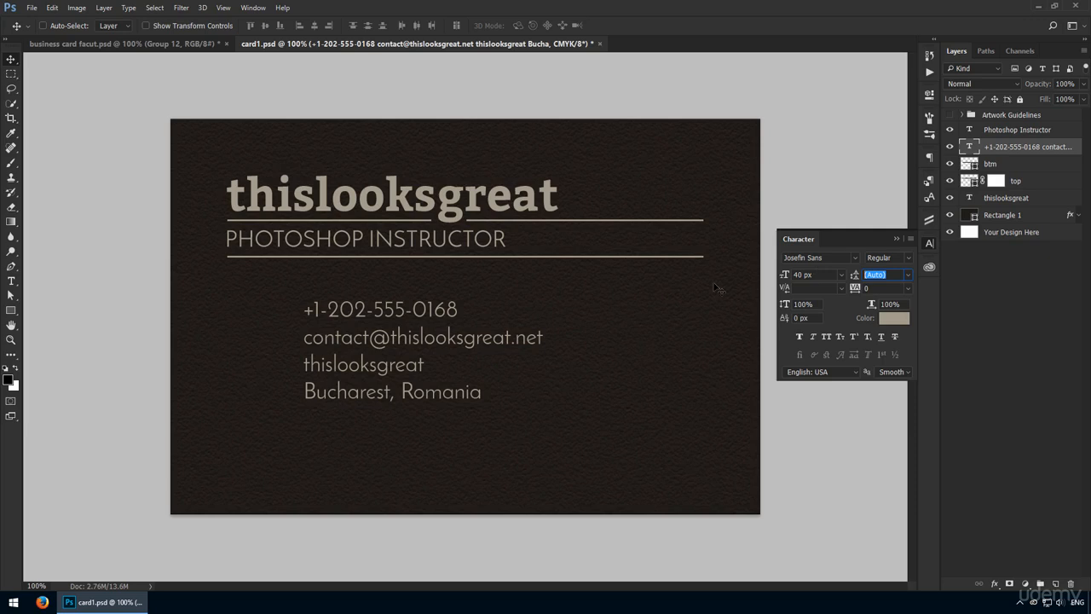
{"action": "type", "text": "60"}
{"action": "key", "text": "Return"}
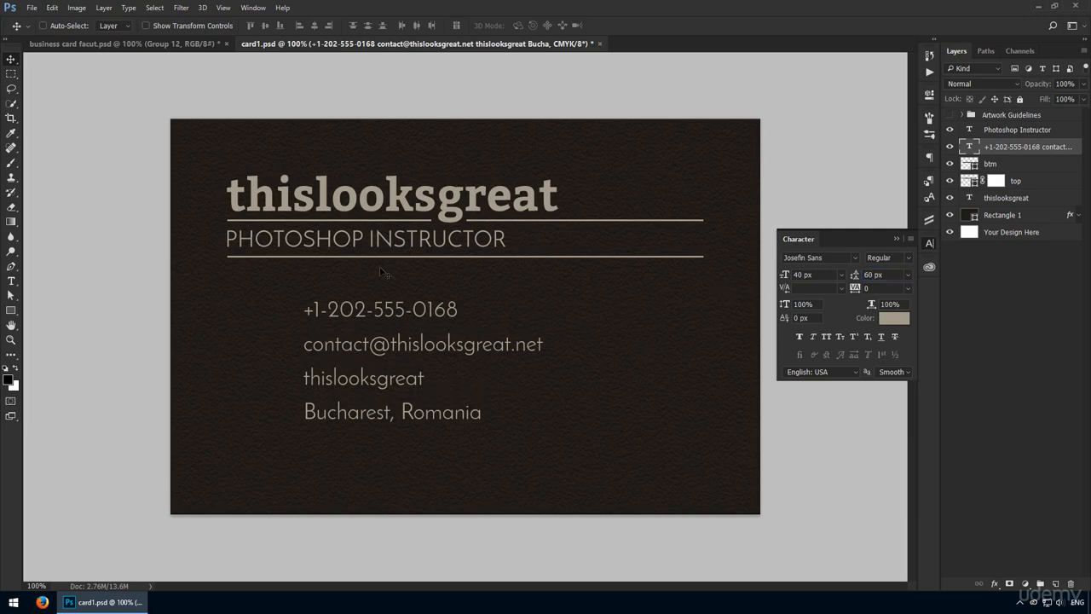
{"action": "left_click_drag", "start_coordinate": [407, 333], "coordinate": [401, 330]}
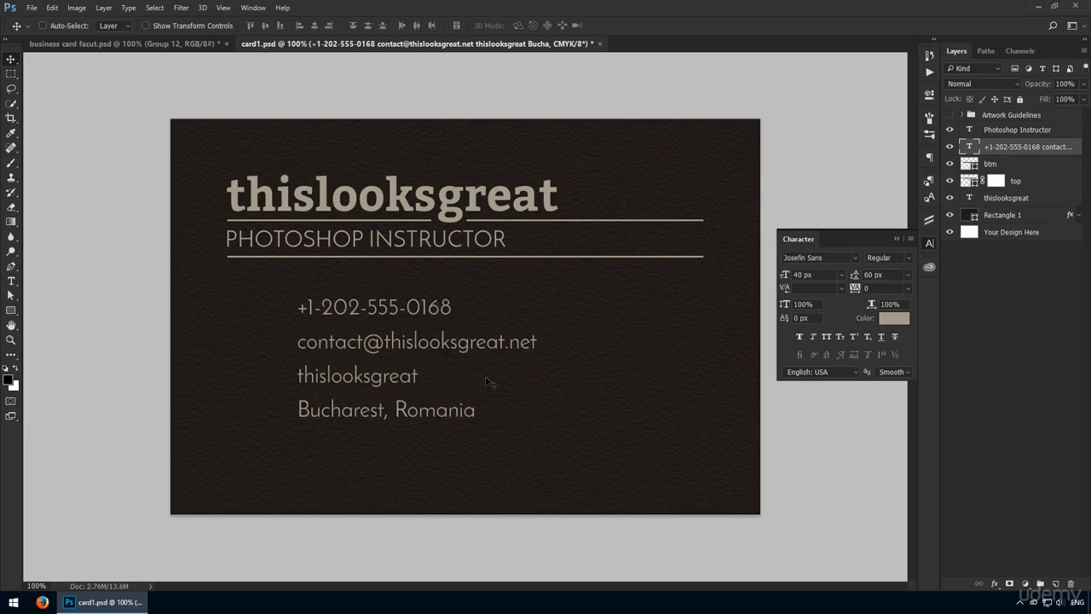